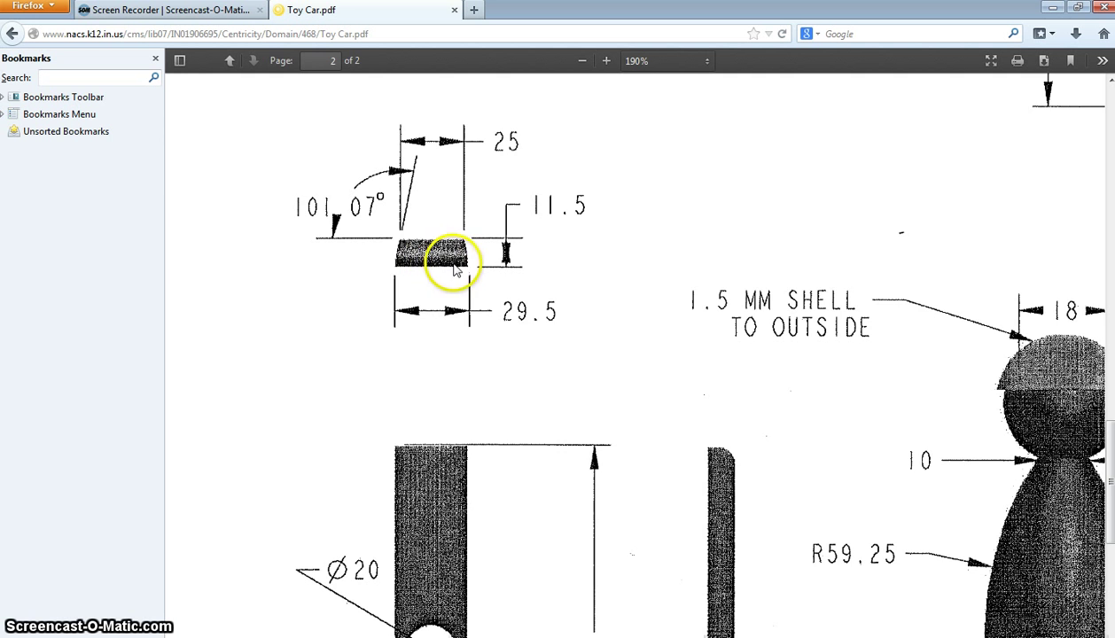
# Step: Examine the dovetail bar's profile, angle and length dimensions on page 2 of the toy car drawing
pyautogui.scroll(-1, 453, 271)
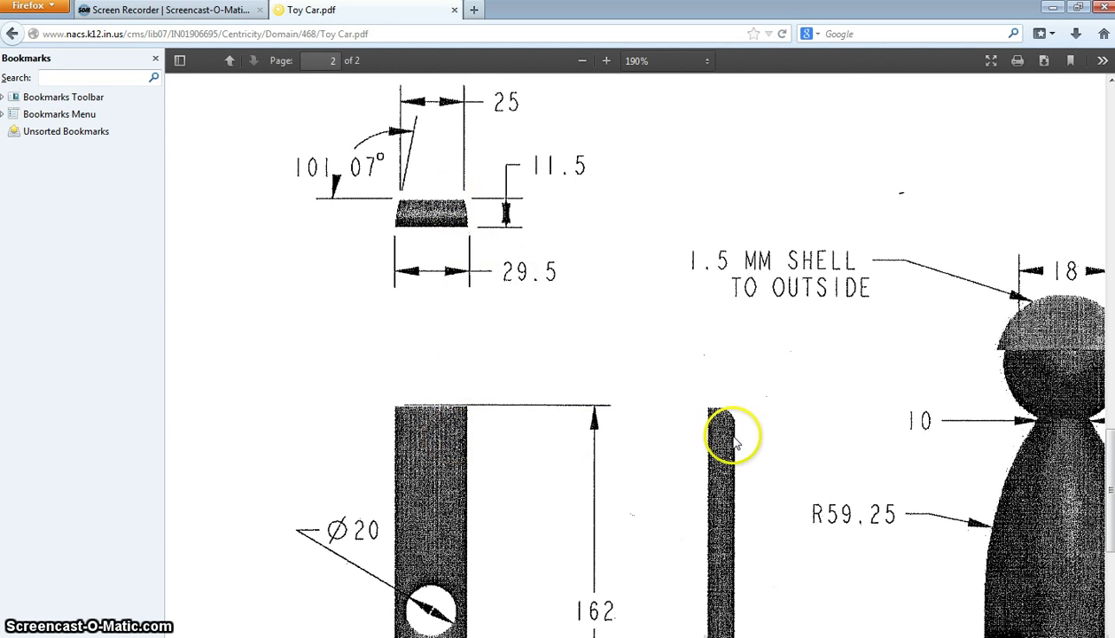
pyautogui.scroll(1, 732, 441)
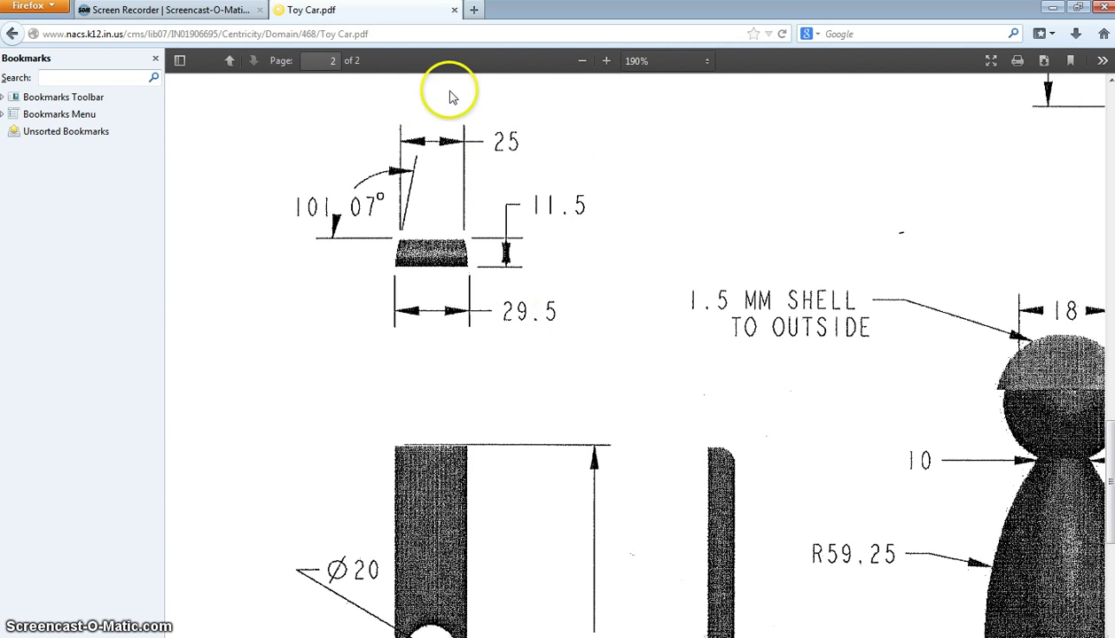
pyautogui.scroll(1, 479, 276)
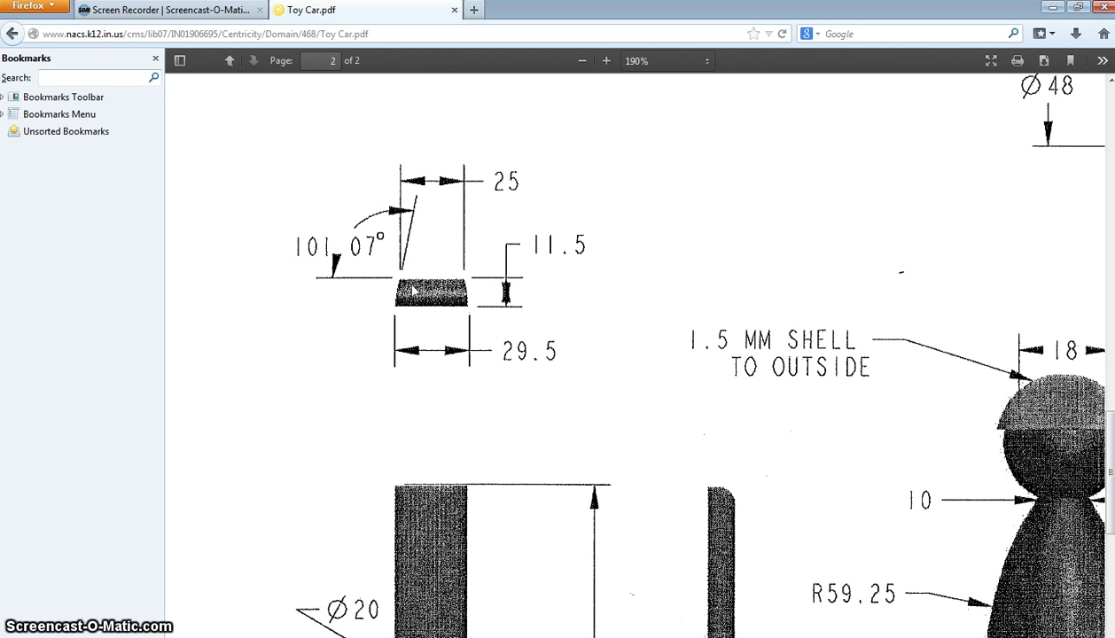
pyautogui.scroll(-3, 429, 276)
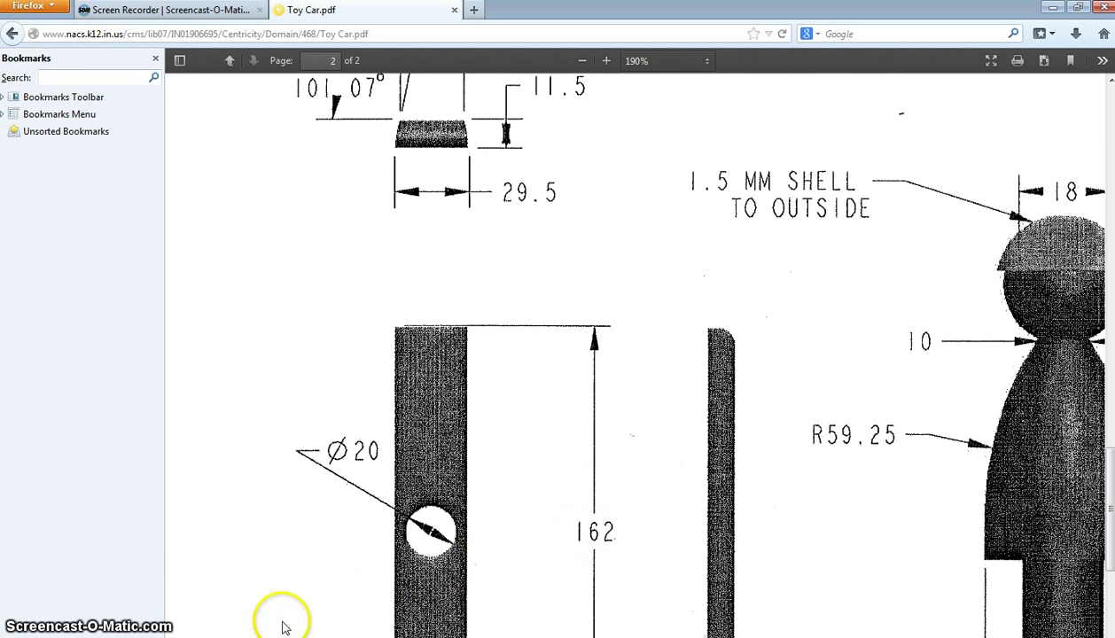
# Step: Switch to Creo Parametric and create a solid part named Dovetail_Bar with the default template
pyautogui.click(355, 637)
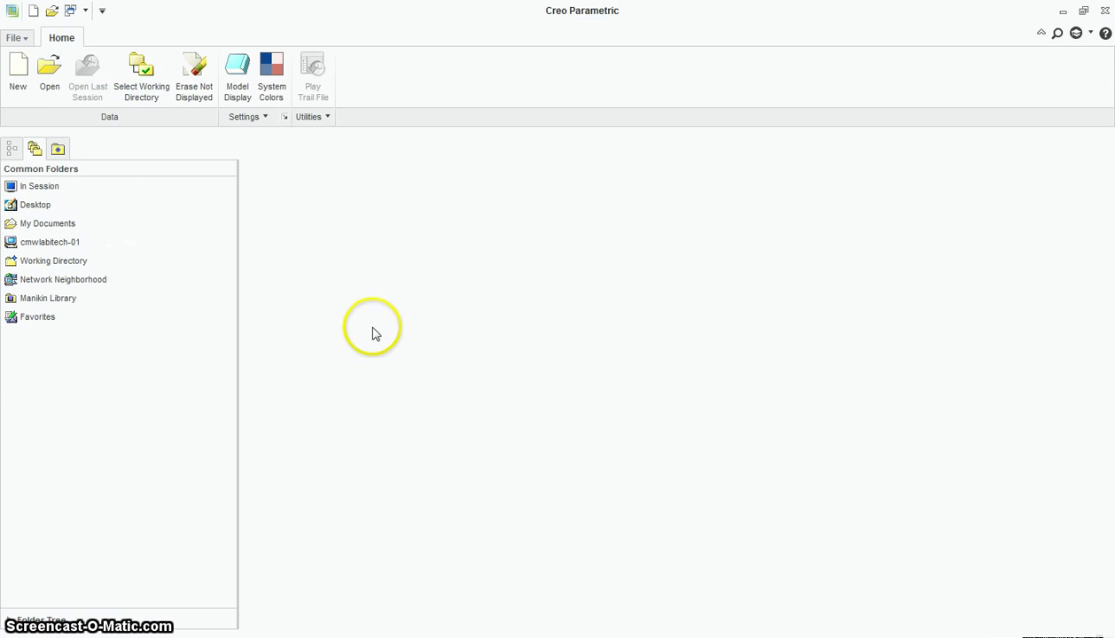
pyautogui.click(18, 71)
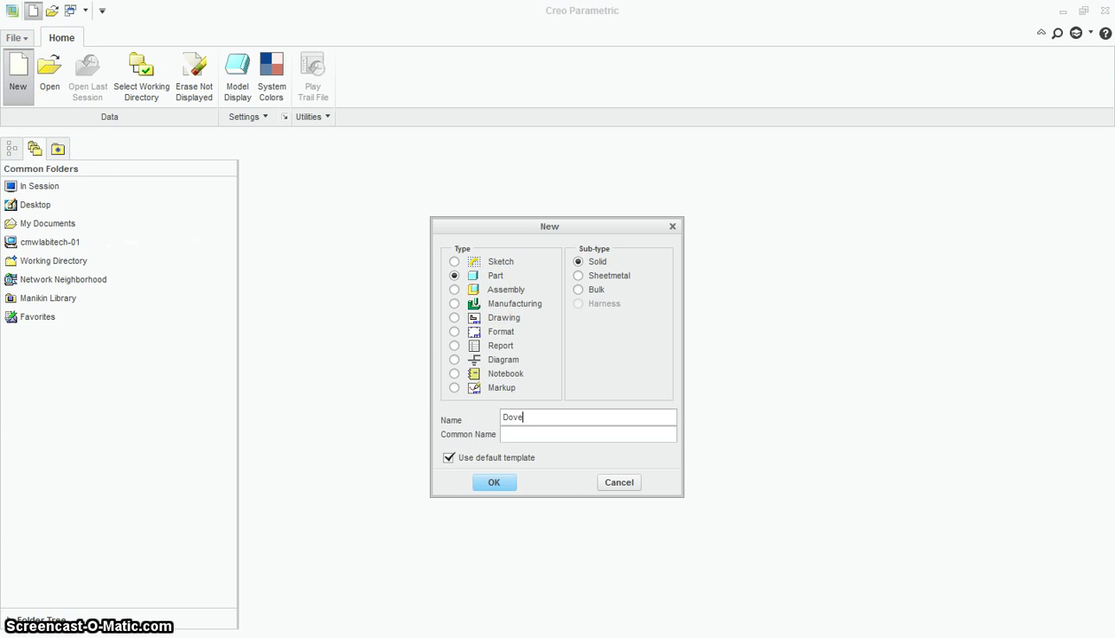
pyautogui.write('Dovetail_Bar')
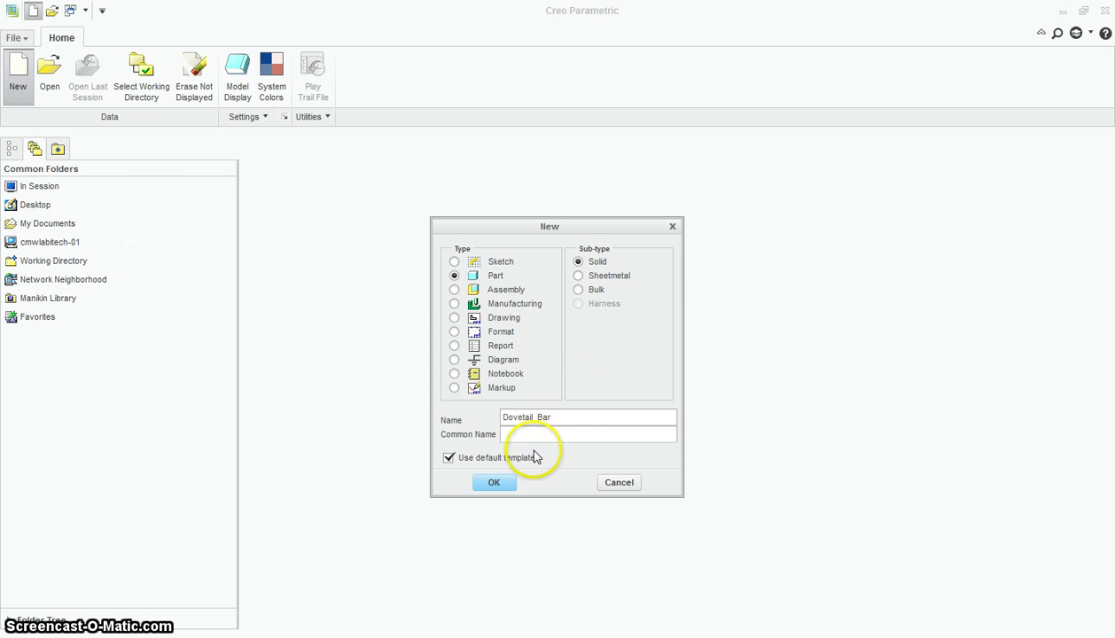
pyautogui.click(494, 482)
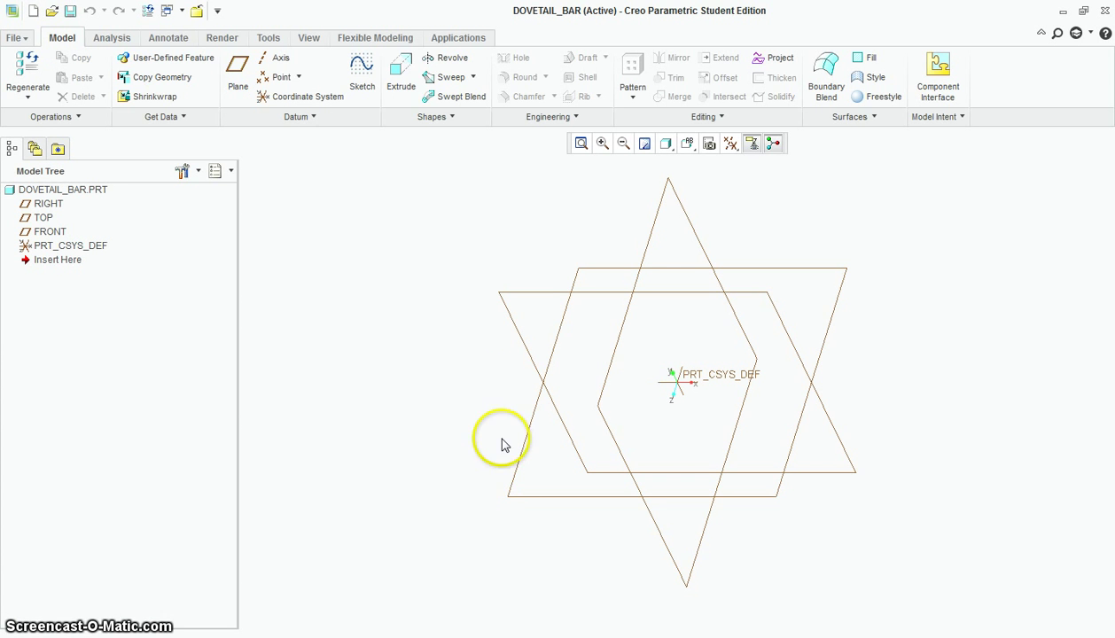
# Step: Start an extrusion on the FRONT plane and sketch a trapezoid based on the horizontal reference, about 61 wide on top and 26 high
pyautogui.click(404, 75)
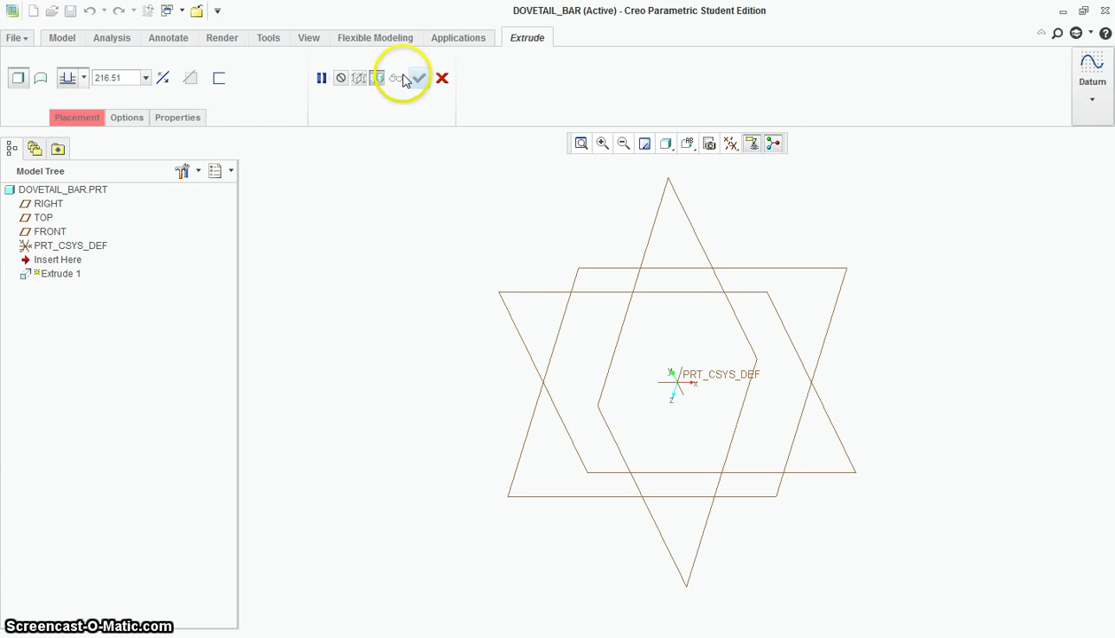
pyautogui.click(544, 301)
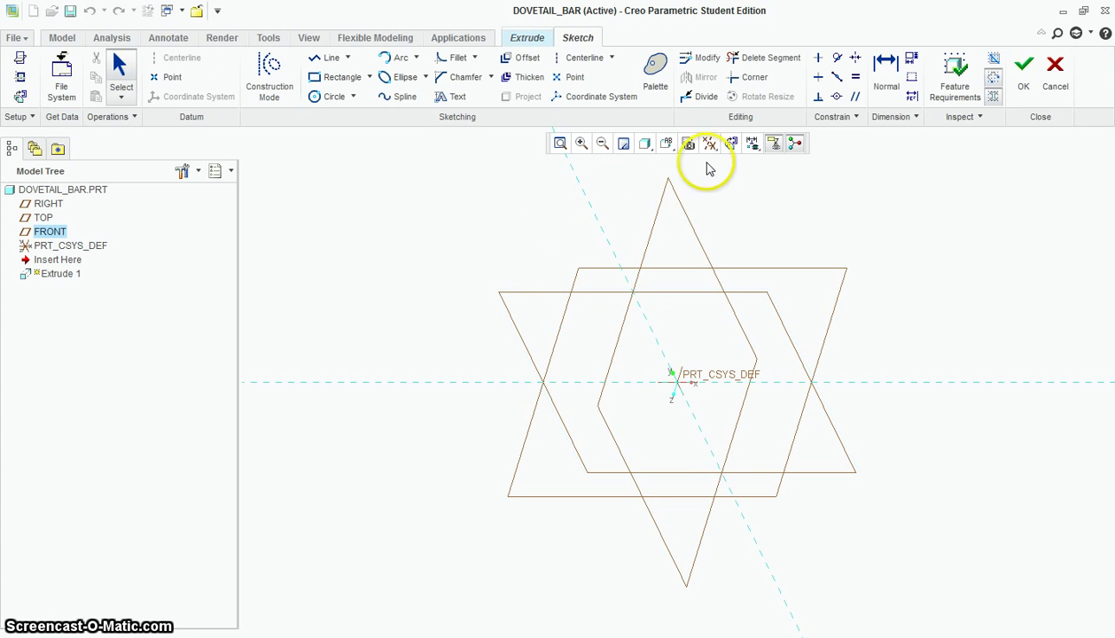
pyautogui.click(731, 144)
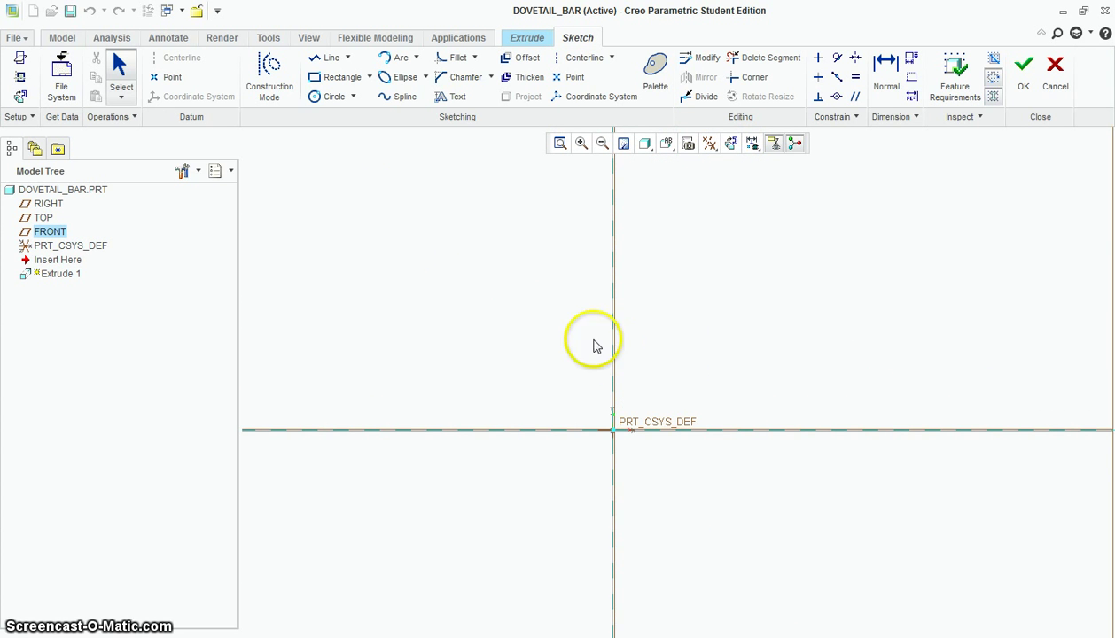
pyautogui.click(326, 58)
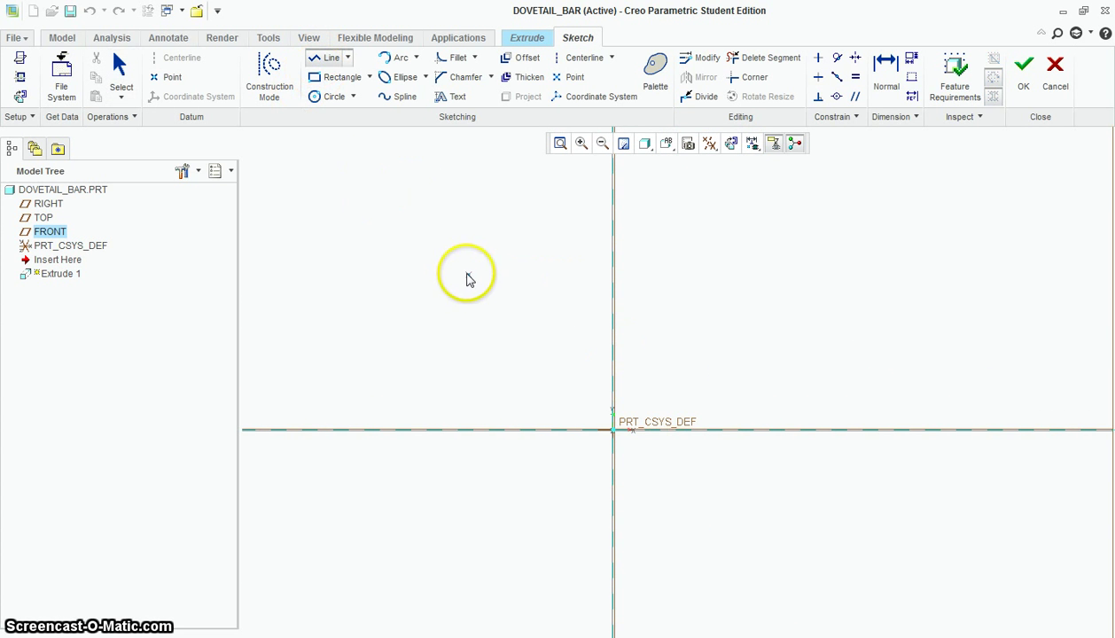
pyautogui.click(524, 429)
pyautogui.click(559, 380)
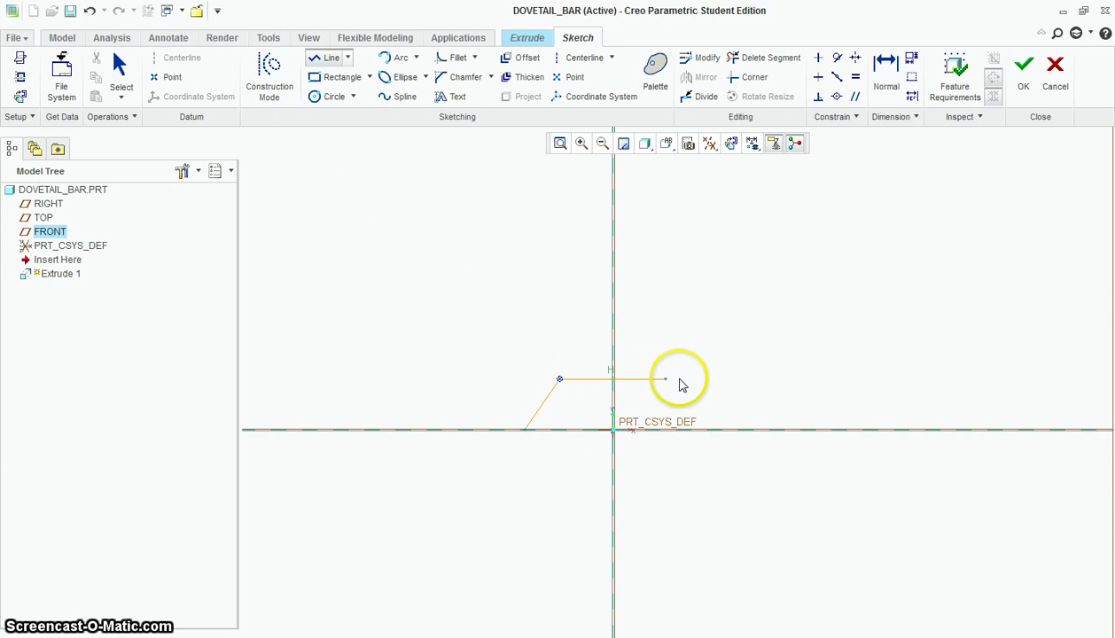
pyautogui.click(679, 379)
pyautogui.click(714, 430)
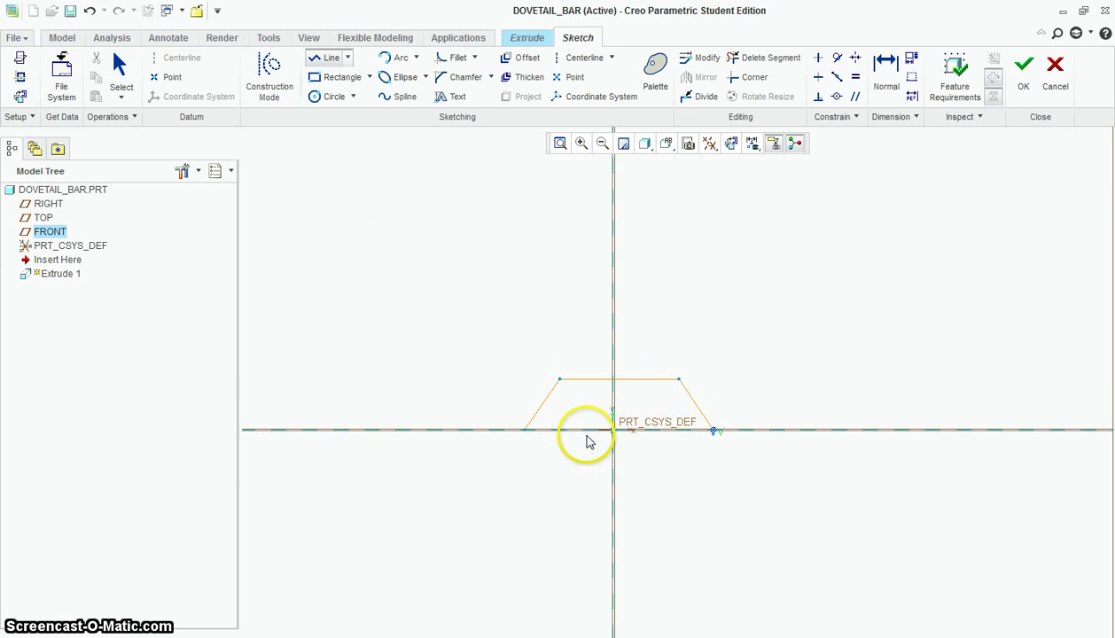
pyautogui.click(525, 429)
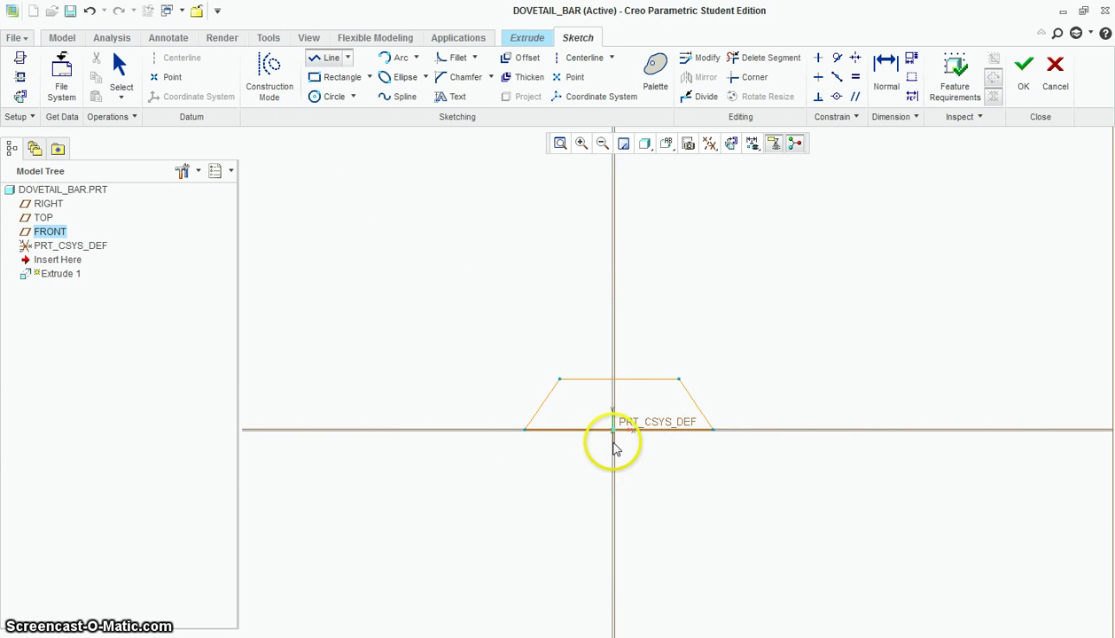
pyautogui.middleClick(651, 457)
# Step: Dimension the length of the trapezoid's bottom edge and set it to 29.5
pyautogui.scroll(4, 655, 457)
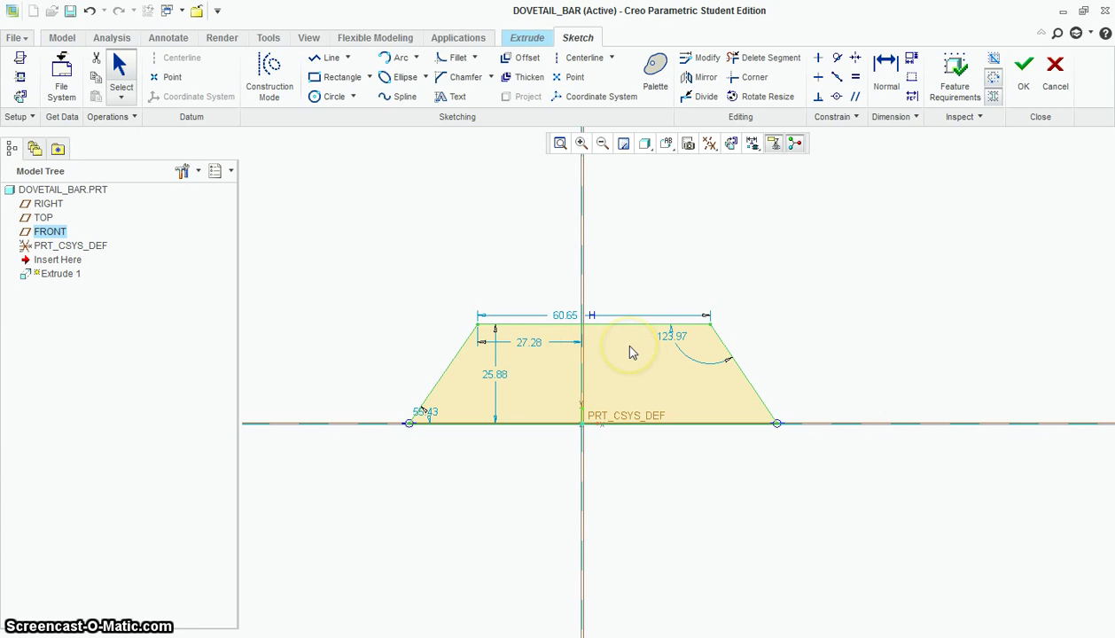
pyautogui.scroll(-1, 660, 354)
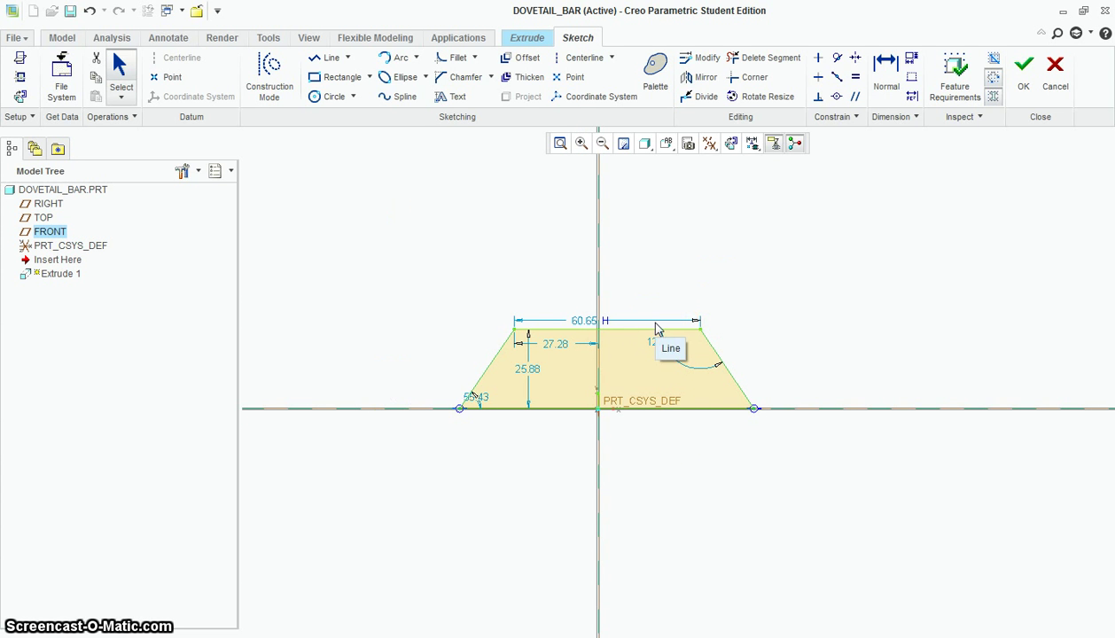
pyautogui.click(886, 67)
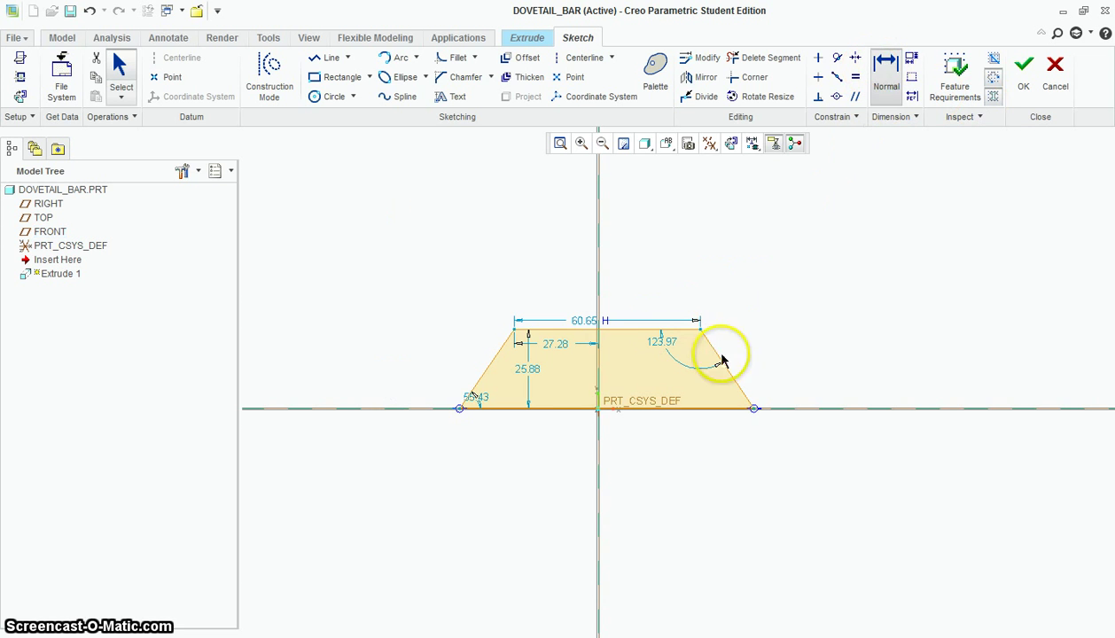
pyautogui.click(575, 413)
pyautogui.middleClick(563, 456)
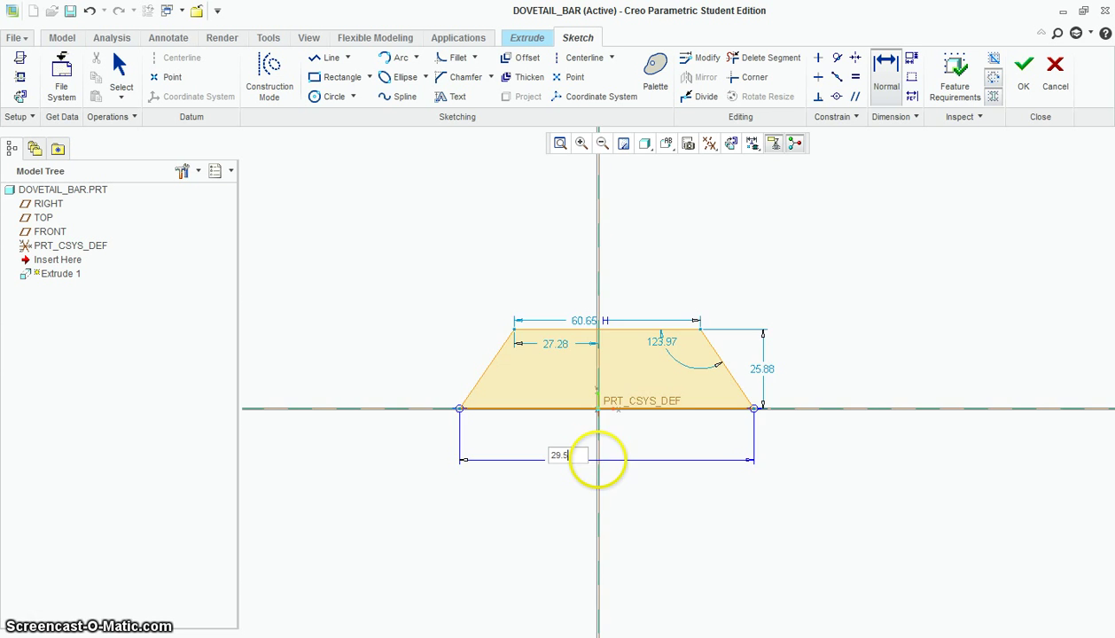
pyautogui.write('29.5')
pyautogui.press('Return')
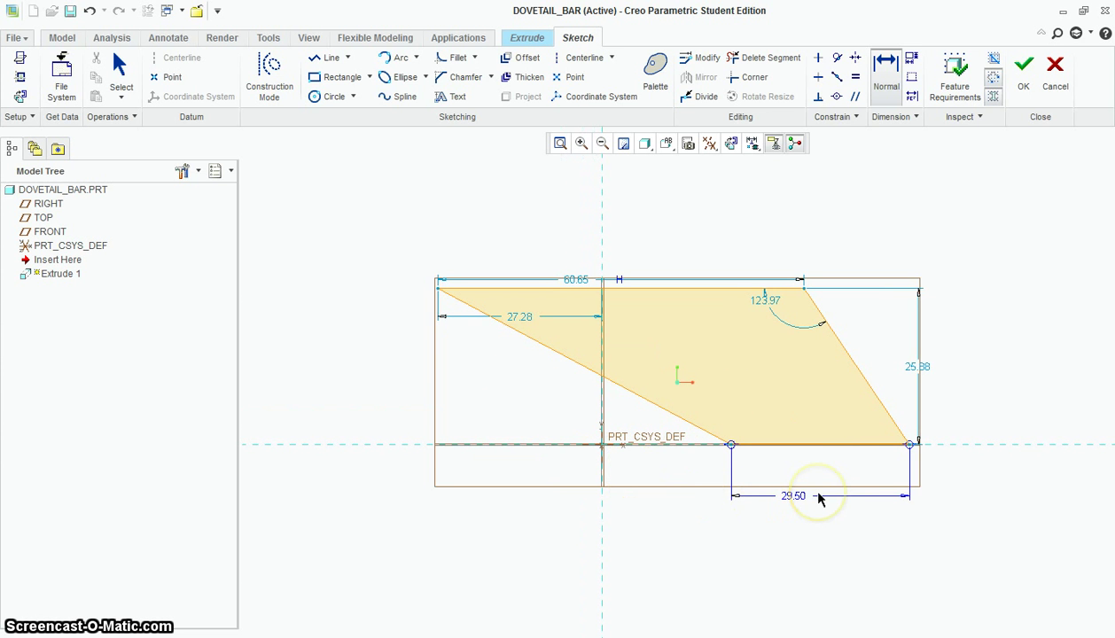
# Step: Dimension the angle between the trapezoid's top edge and its left slanted side, and set it to 101.07 degrees
pyautogui.scroll(1, 886, 408)
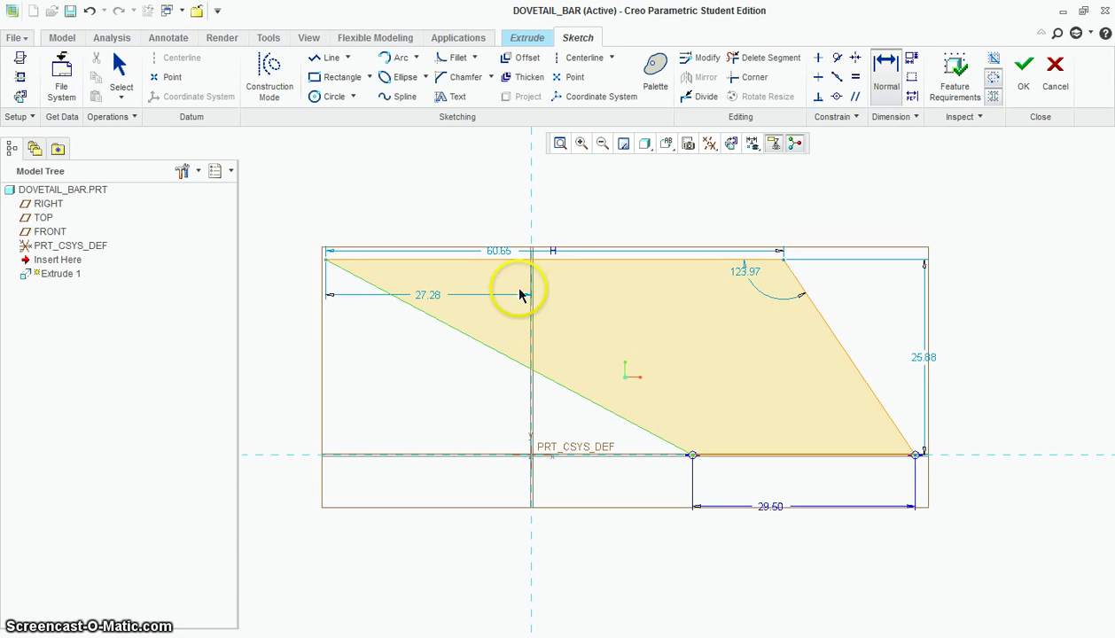
pyautogui.click(521, 260)
pyautogui.middleClick(524, 315)
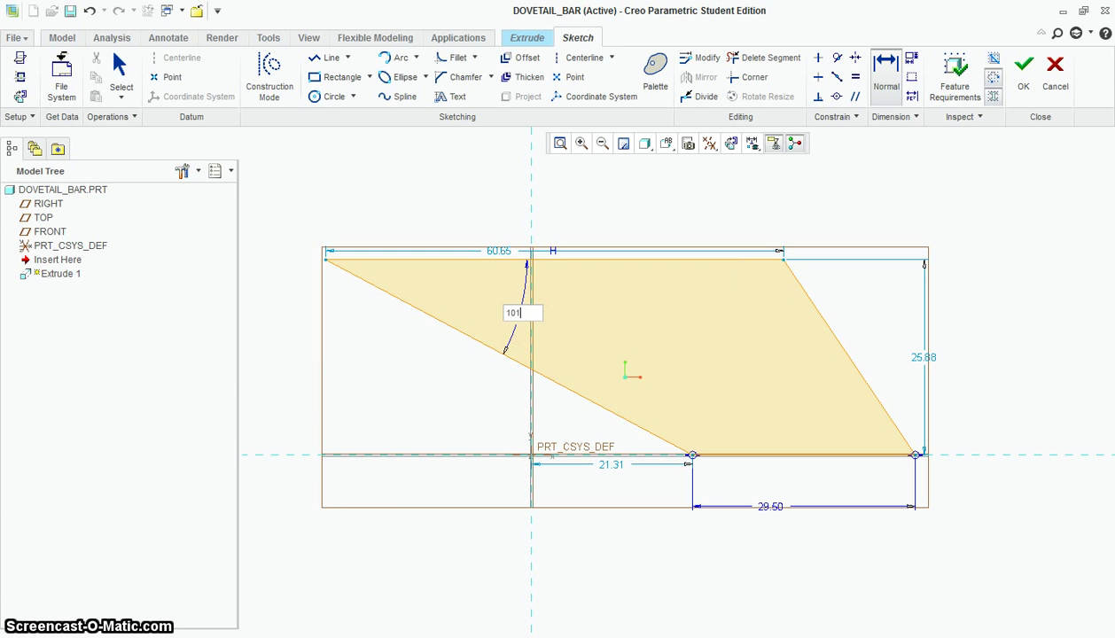
pyautogui.write('101.07')
pyautogui.press('Return')
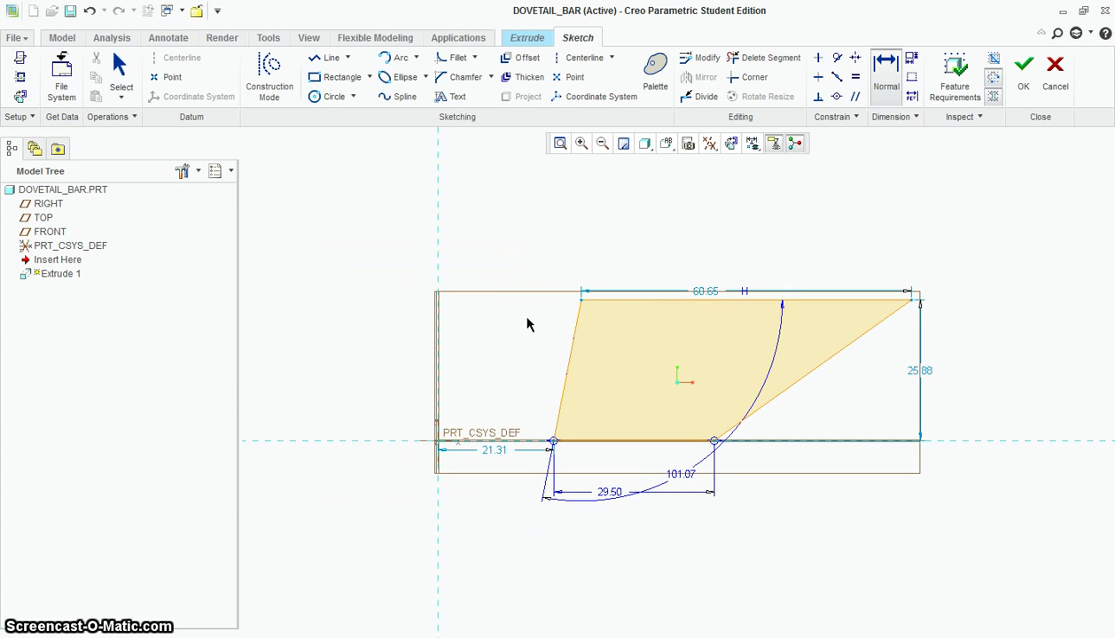
# Step: Set the trapezoid's height to 11.5
pyautogui.click(927, 371)
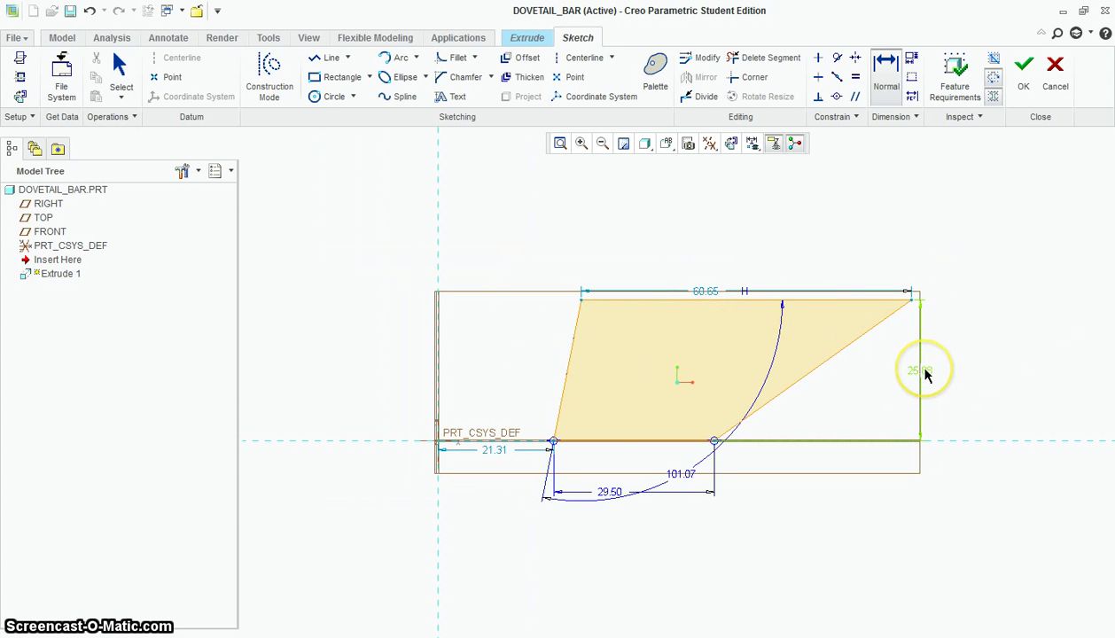
pyautogui.write('11.')
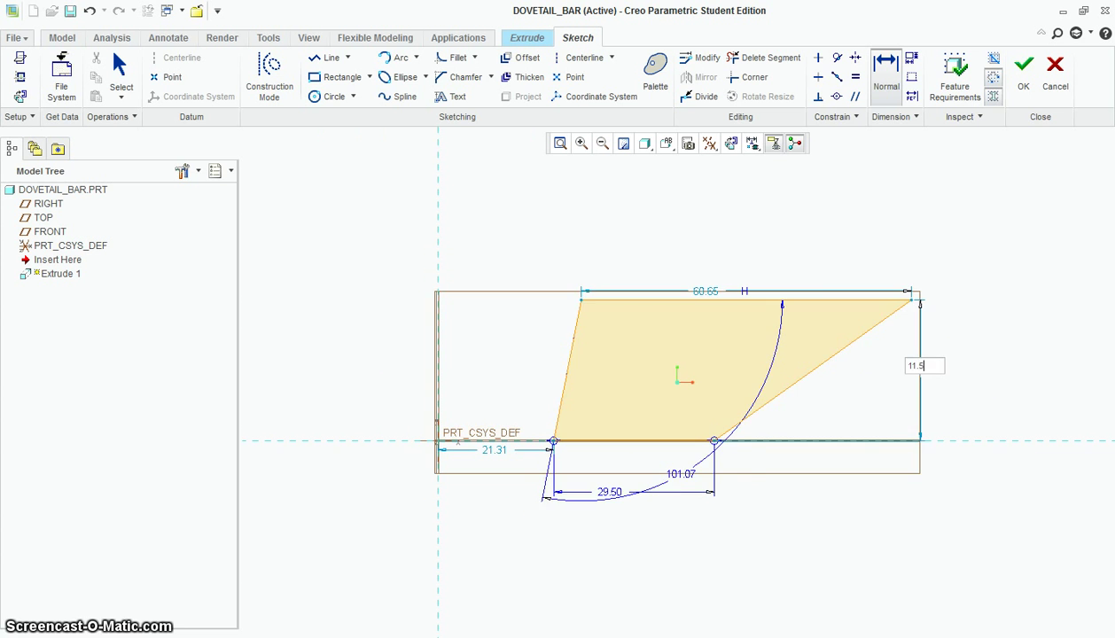
pyautogui.write('5')
pyautogui.press('Return')
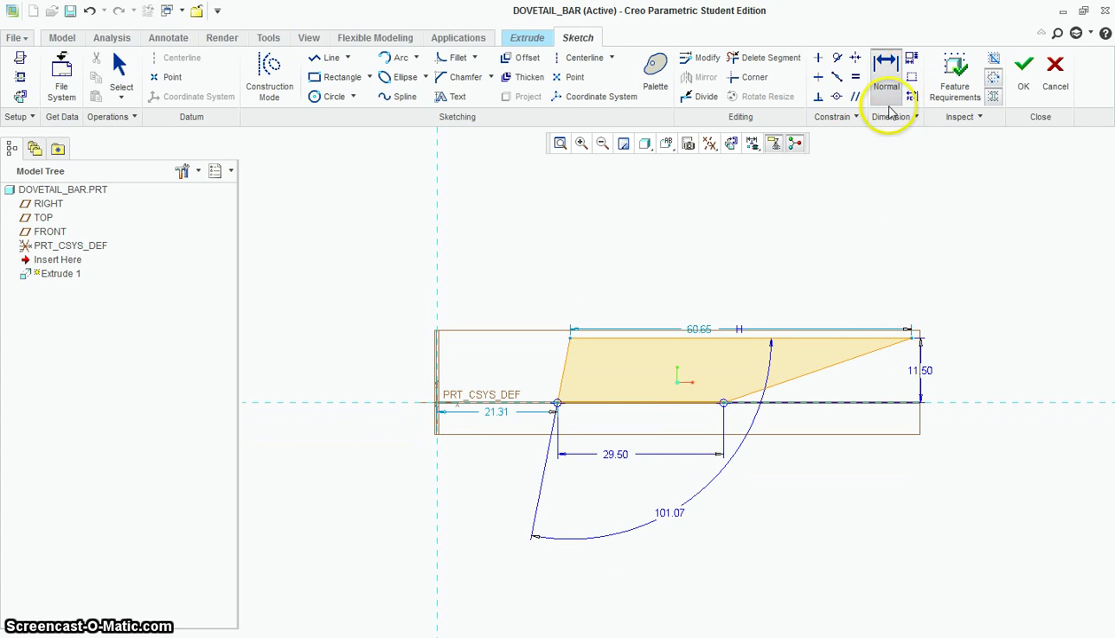
# Step: Dimension the angle between the trapezoid's top edge and its right slanted side, and set it to 101.07 degrees
pyautogui.click(888, 102)
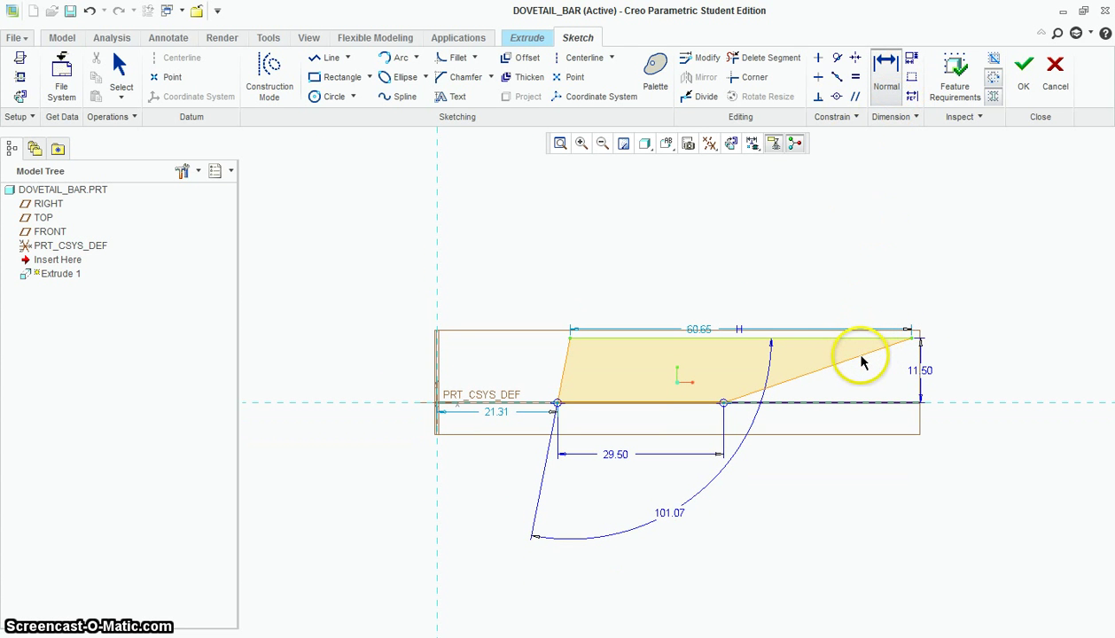
pyautogui.click(858, 360)
pyautogui.middleClick(828, 357)
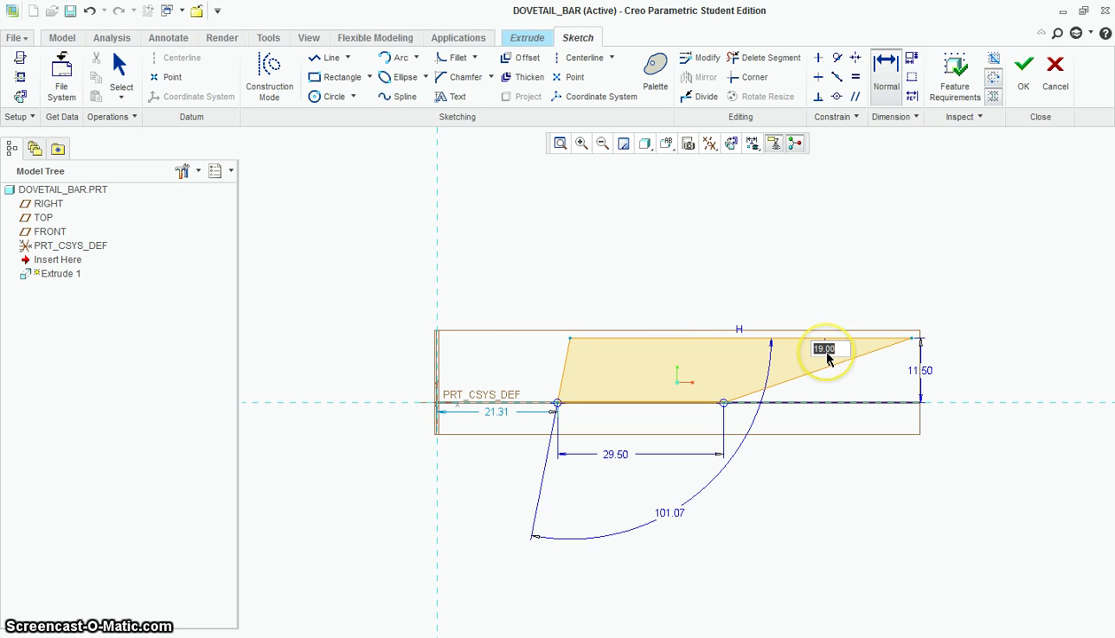
pyautogui.press('Return')
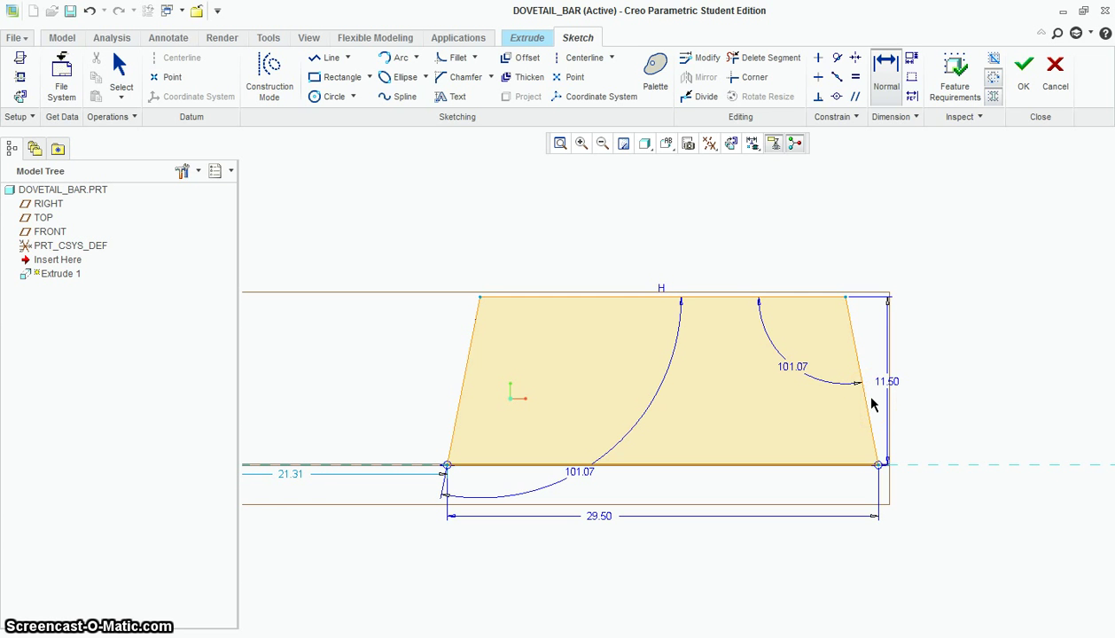
# Step: Try to add a length dimension to the trapezoid's top edge, and delete that dimension in Resolve Sketch
pyautogui.click(710, 304)
pyautogui.middleClick(717, 257)
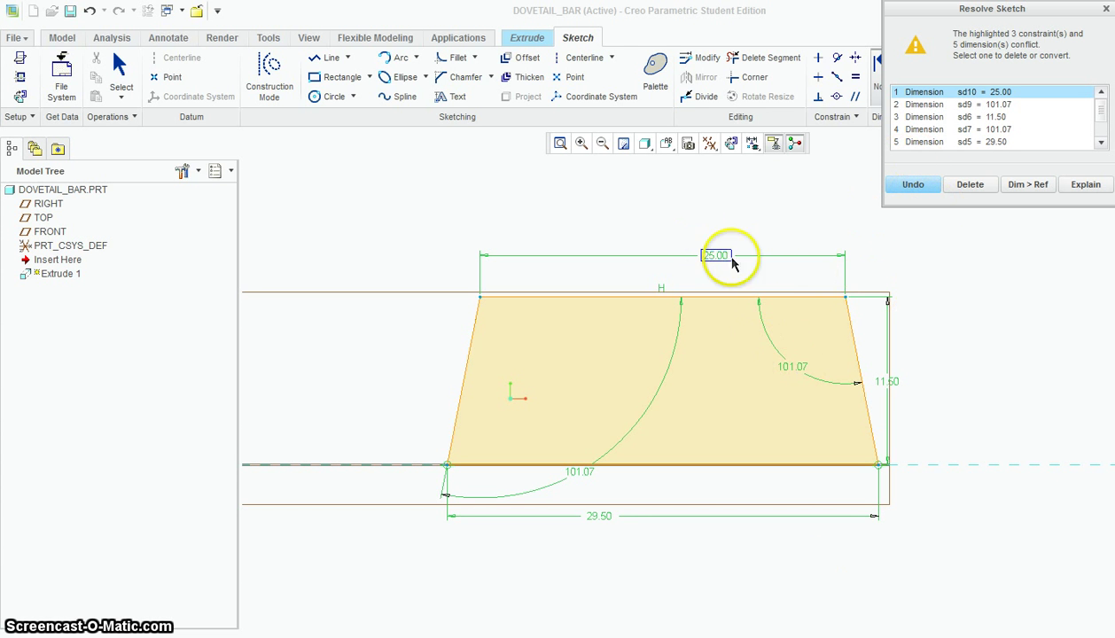
pyautogui.click(972, 185)
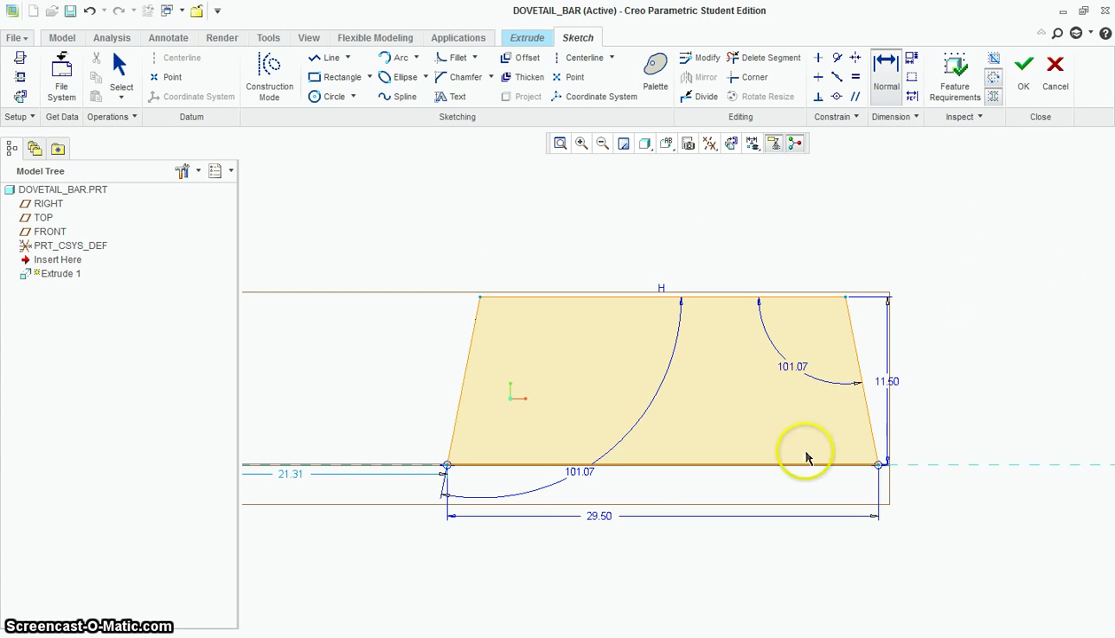
# Step: Accept the dovetail profile sketch and return to the extrusion's settings and preview
pyautogui.scroll(2, 784, 356)
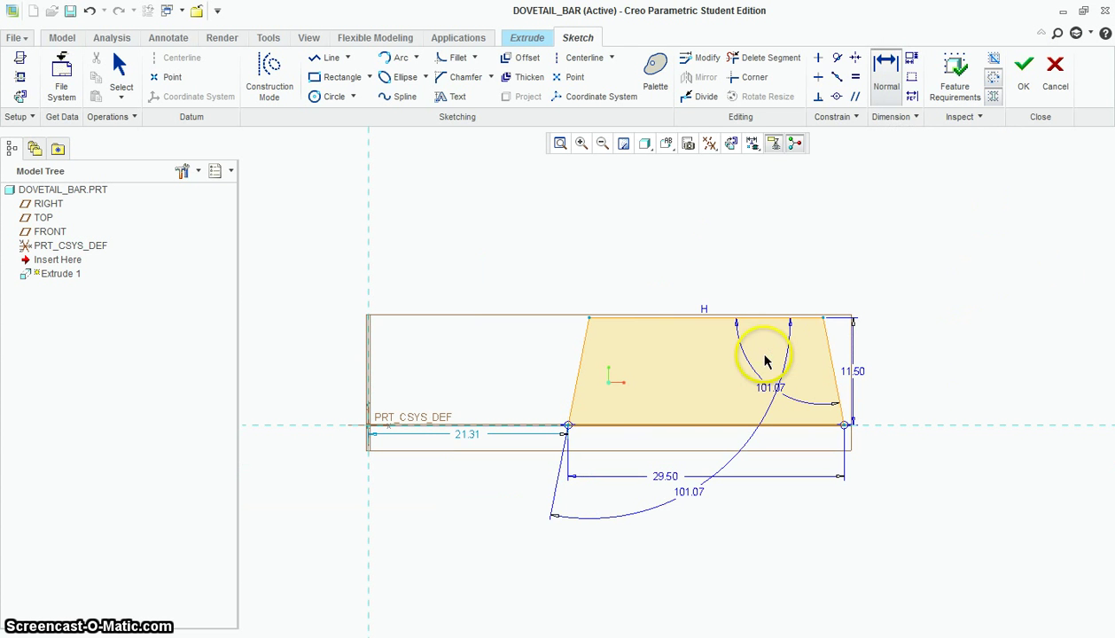
pyautogui.click(1023, 73)
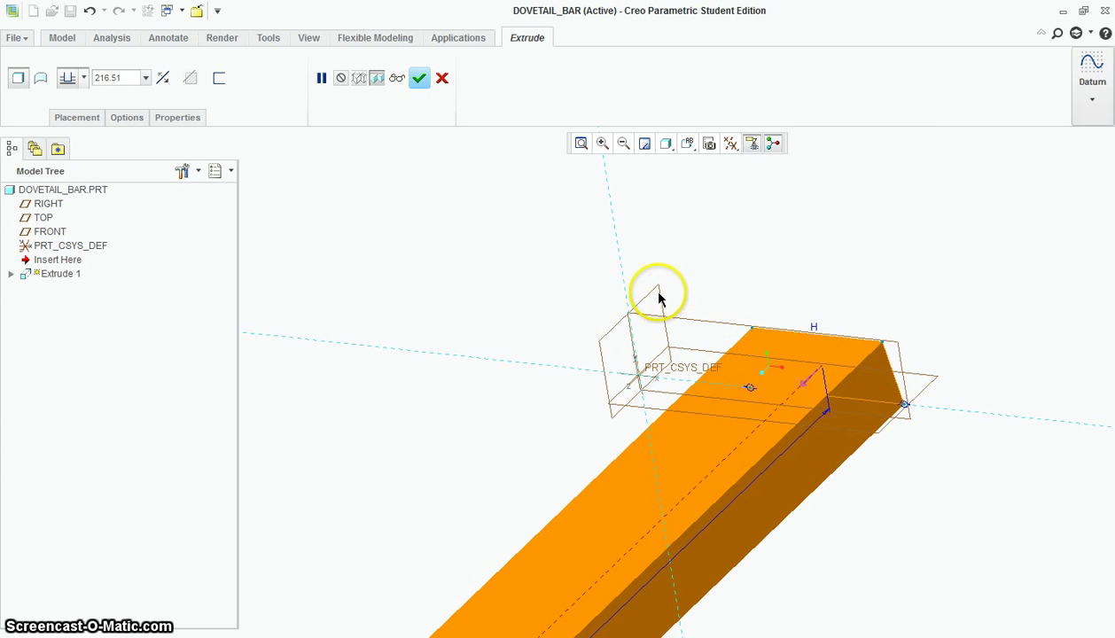
pyautogui.scroll(-4, 908, 281)
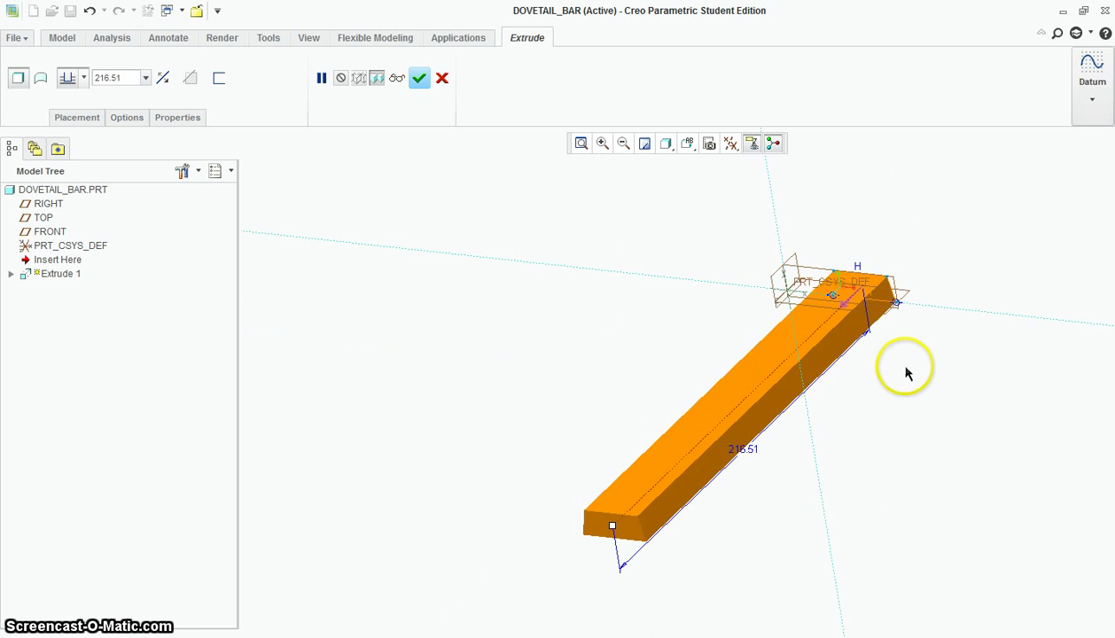
pyautogui.scroll(3, 871, 261)
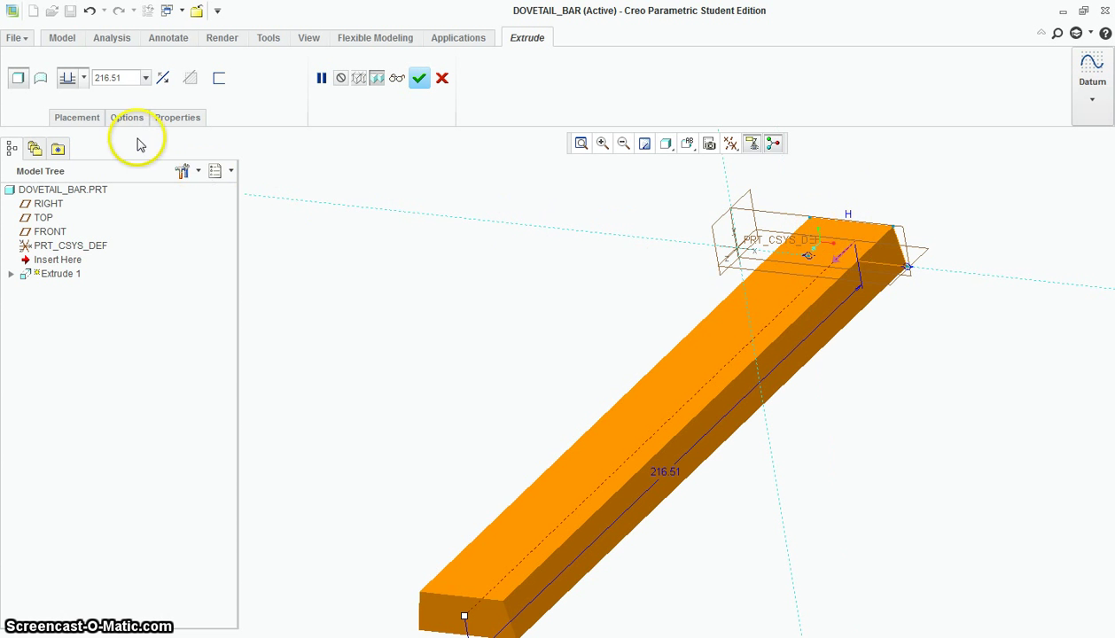
# Step: Reopen the extrusion's internal section sketch and add a vertical centerline through the midpoint of the trapezoid's top edge
pyautogui.click(79, 121)
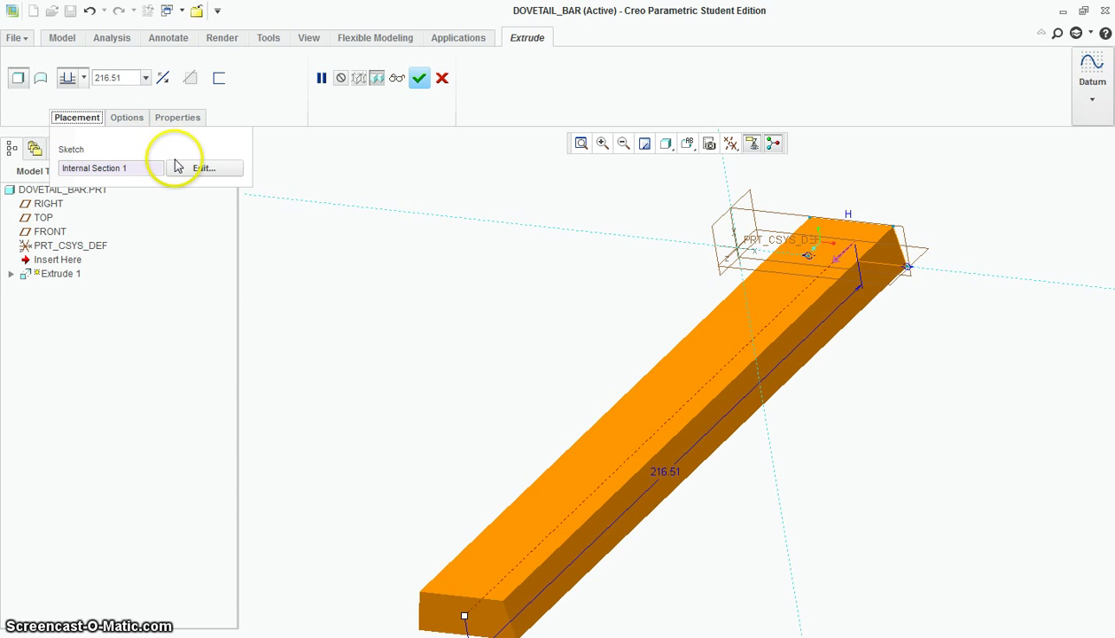
pyautogui.click(195, 169)
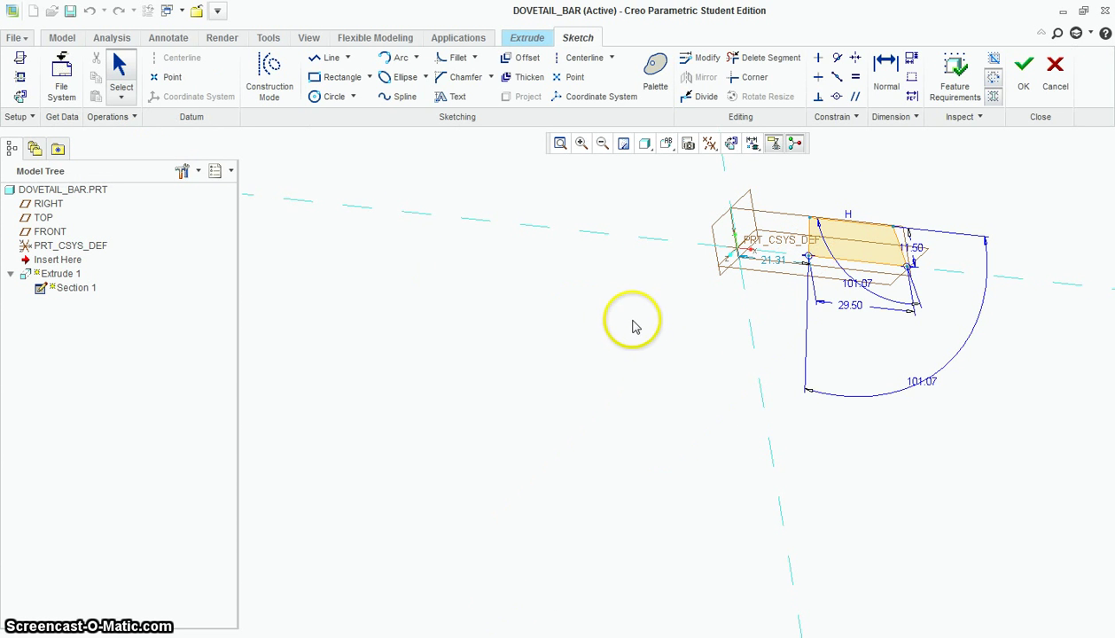
pyautogui.click(730, 143)
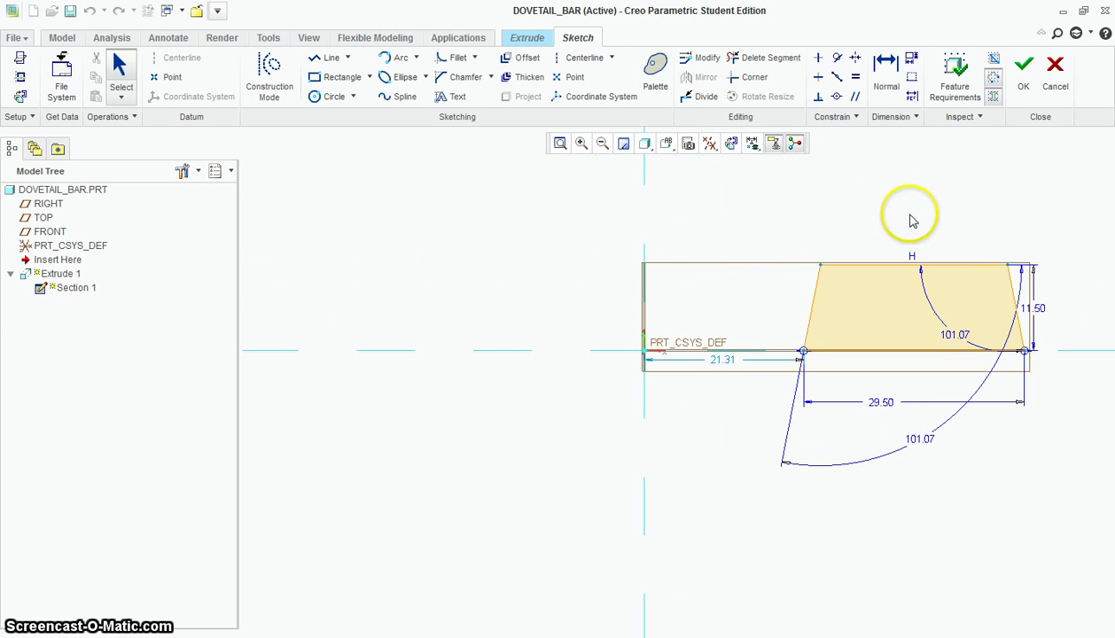
pyautogui.click(581, 57)
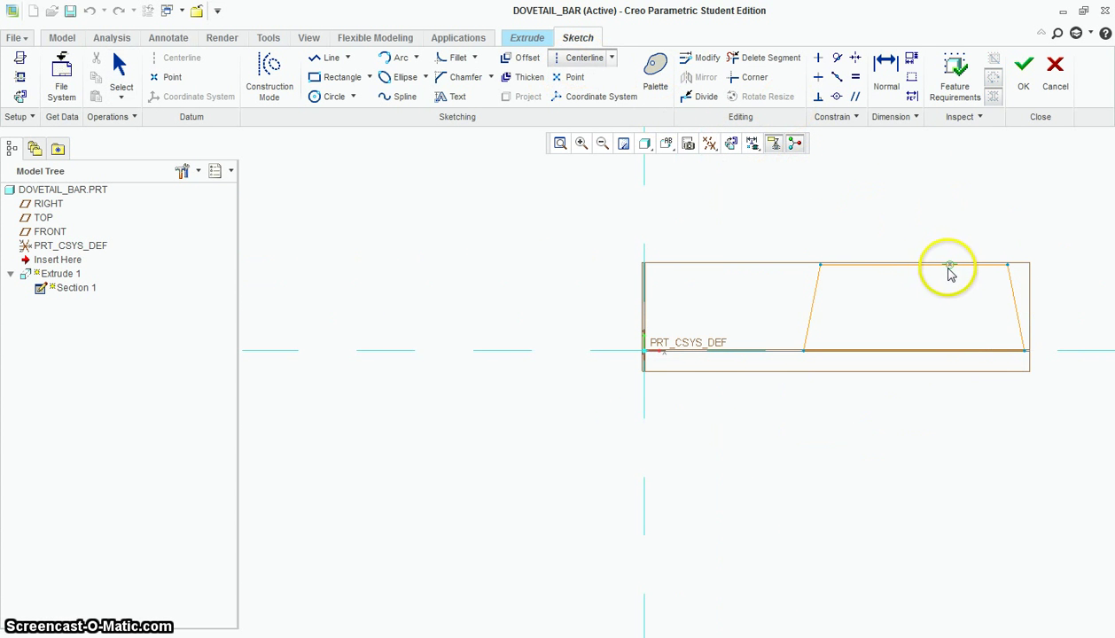
pyautogui.click(917, 266)
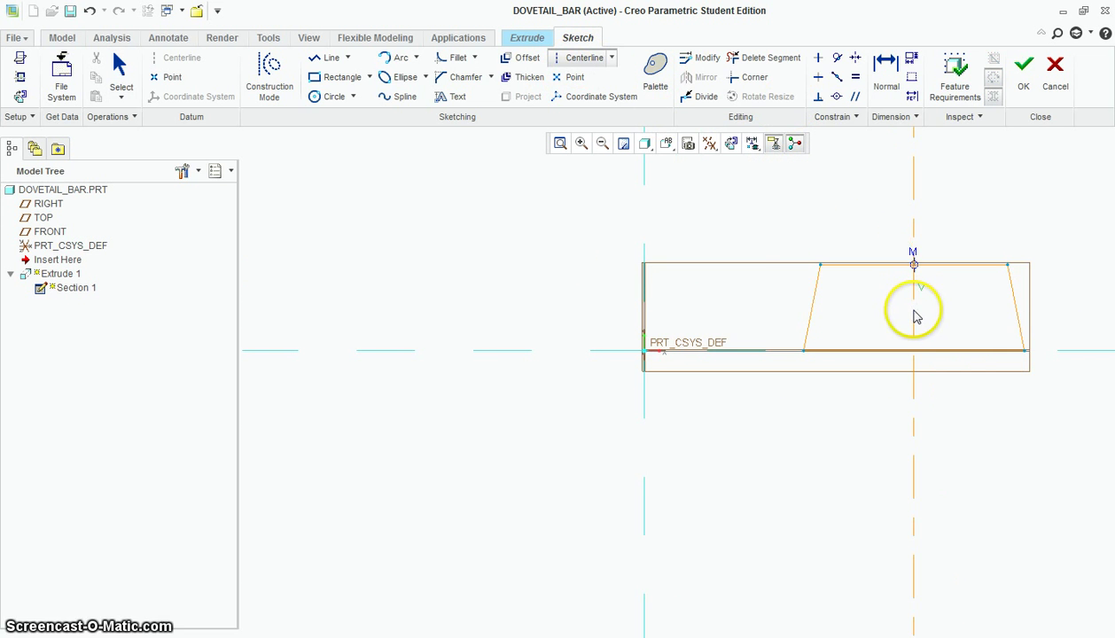
pyautogui.click(913, 316)
pyautogui.middleClick(973, 230)
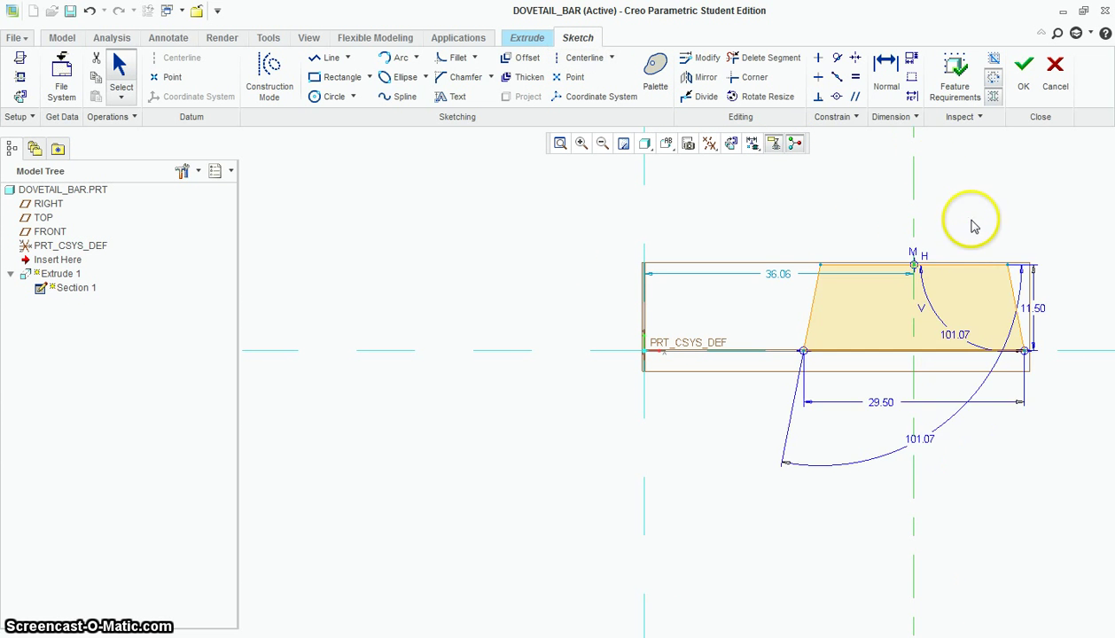
# Step: Set the distance between the vertical sketch reference and the trapezoid's centerline to 0, and accept the sketch
pyautogui.scroll(-2, 945, 169)
pyautogui.click(684, 340)
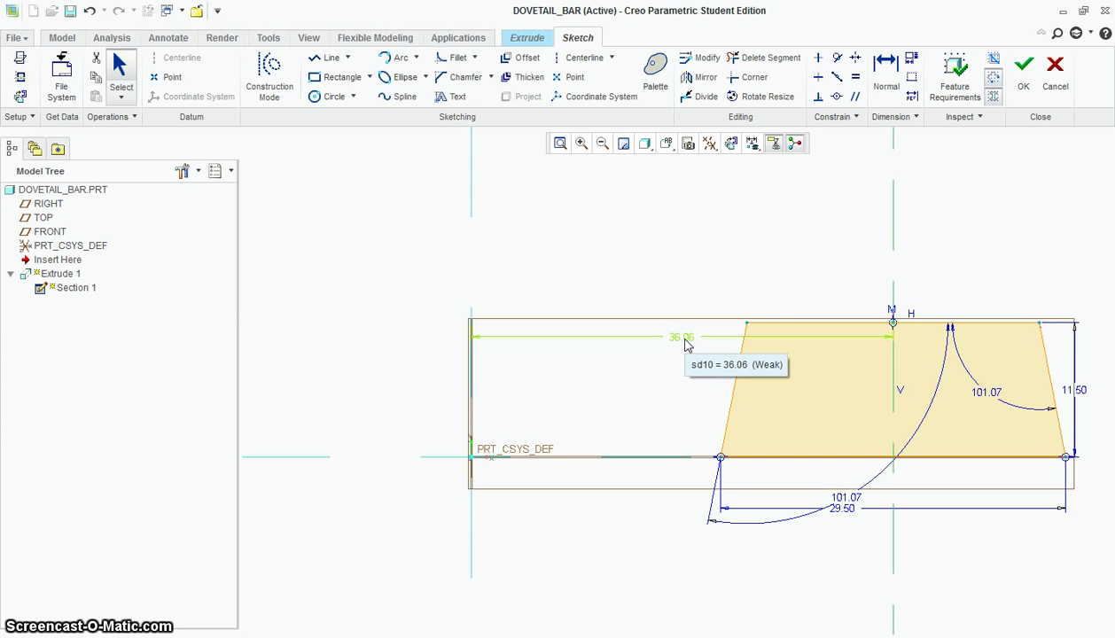
pyautogui.click(893, 244)
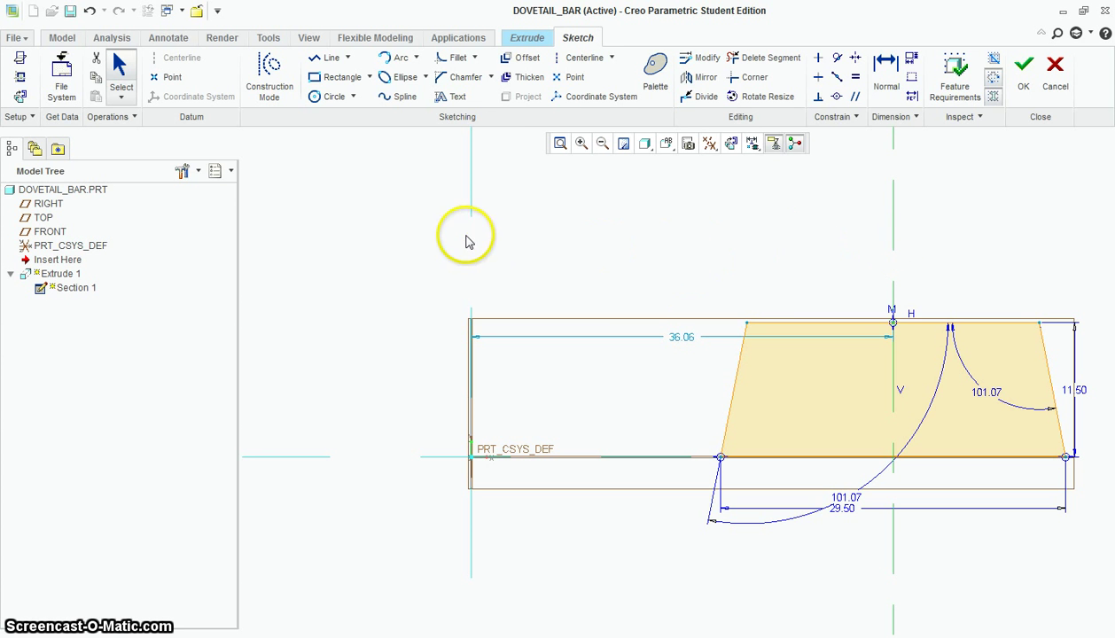
pyautogui.click(681, 338)
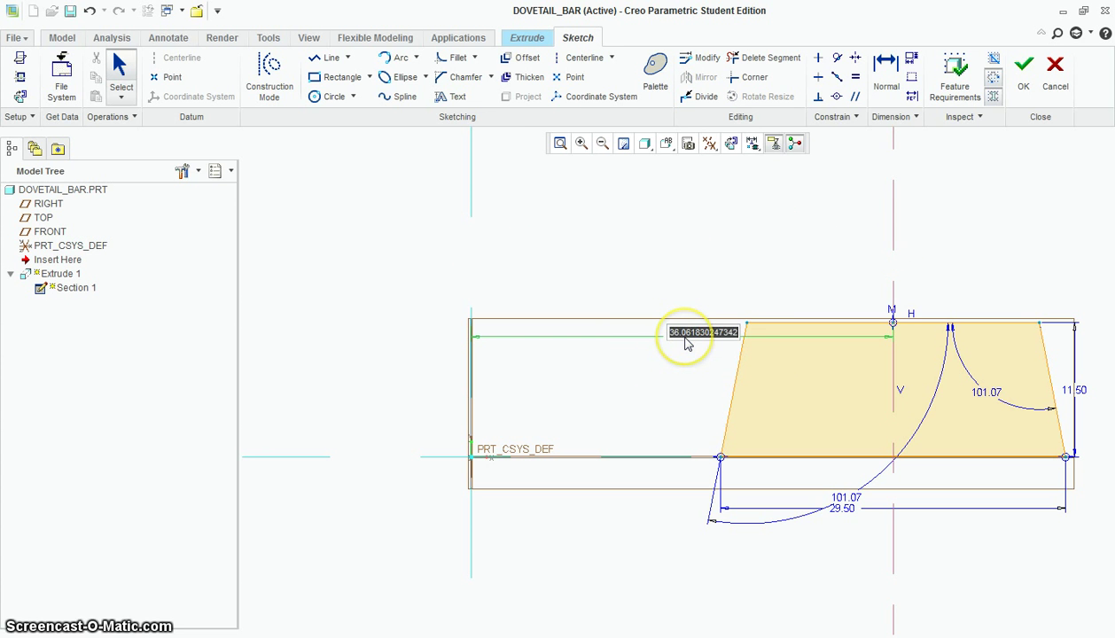
pyautogui.write('0')
pyautogui.press('Return')
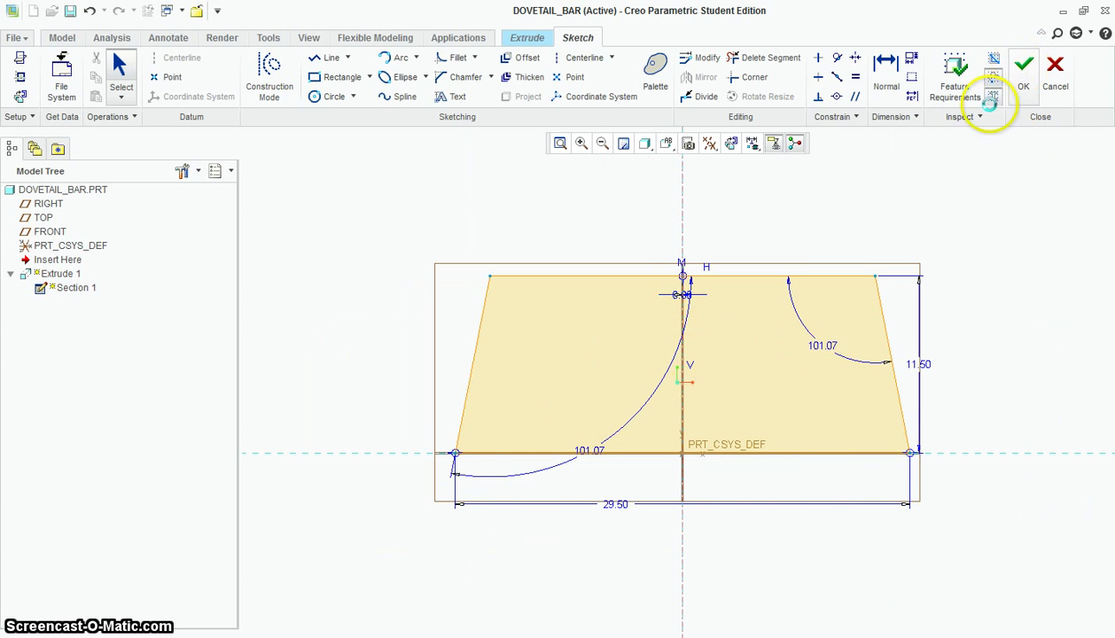
pyautogui.click(1023, 76)
# Step: Extrude the trapezoid symmetrically about its sketch plane to a total depth of 162 and complete the feature
pyautogui.moveTo(892, 298)
pyautogui.mouseDown(button='middle')
pyautogui.moveTo(847, 332)
pyautogui.moveTo(858, 238)
pyautogui.mouseUp(button='middle')
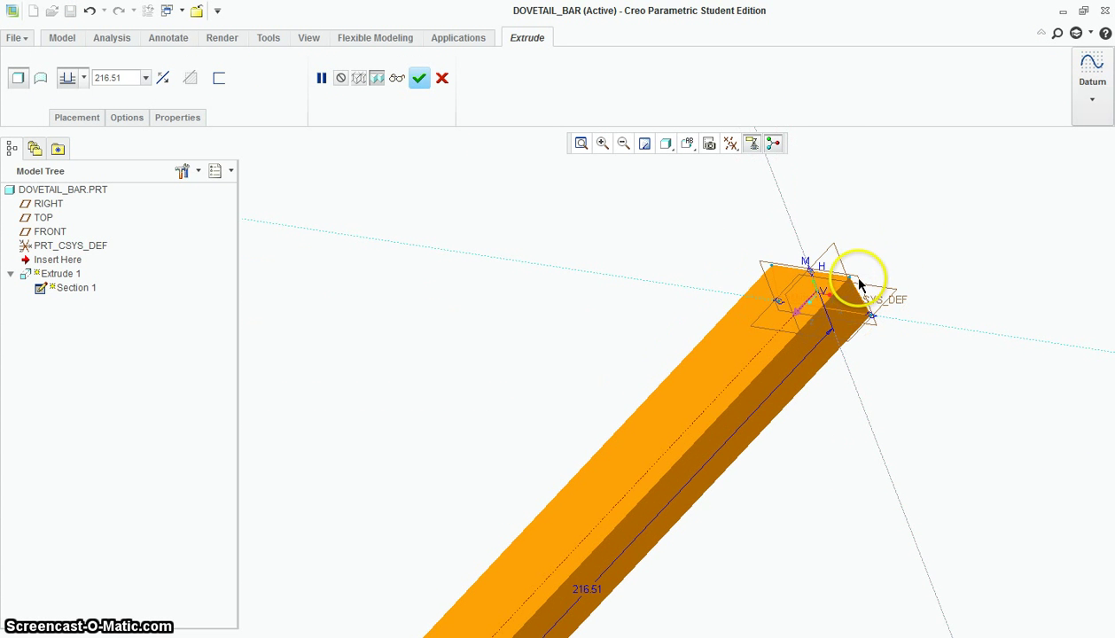
pyautogui.click(83, 77)
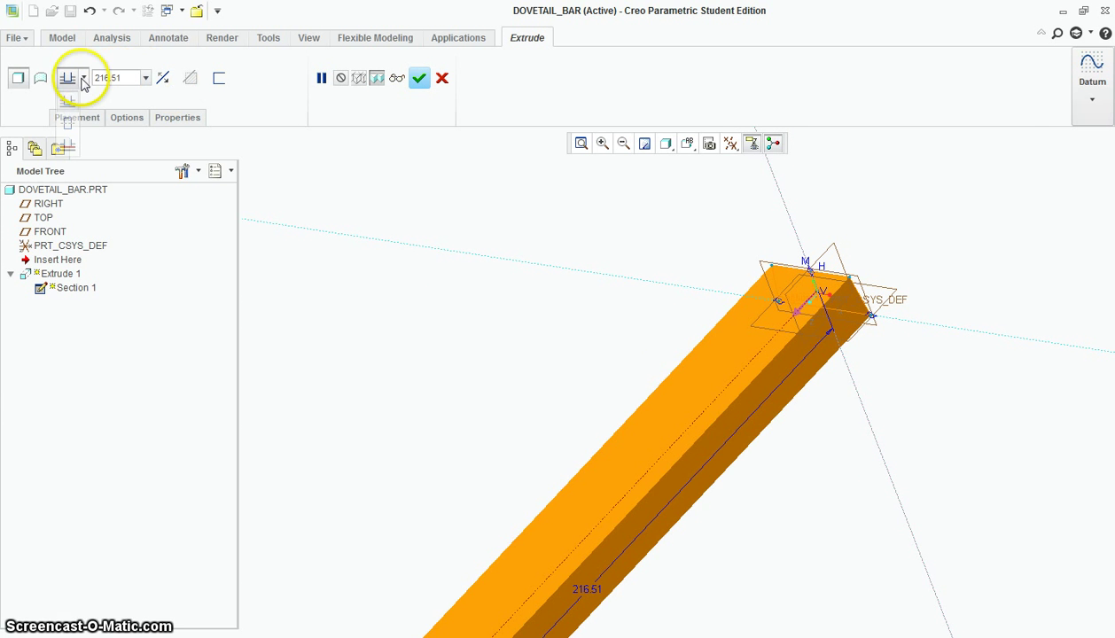
pyautogui.click(70, 126)
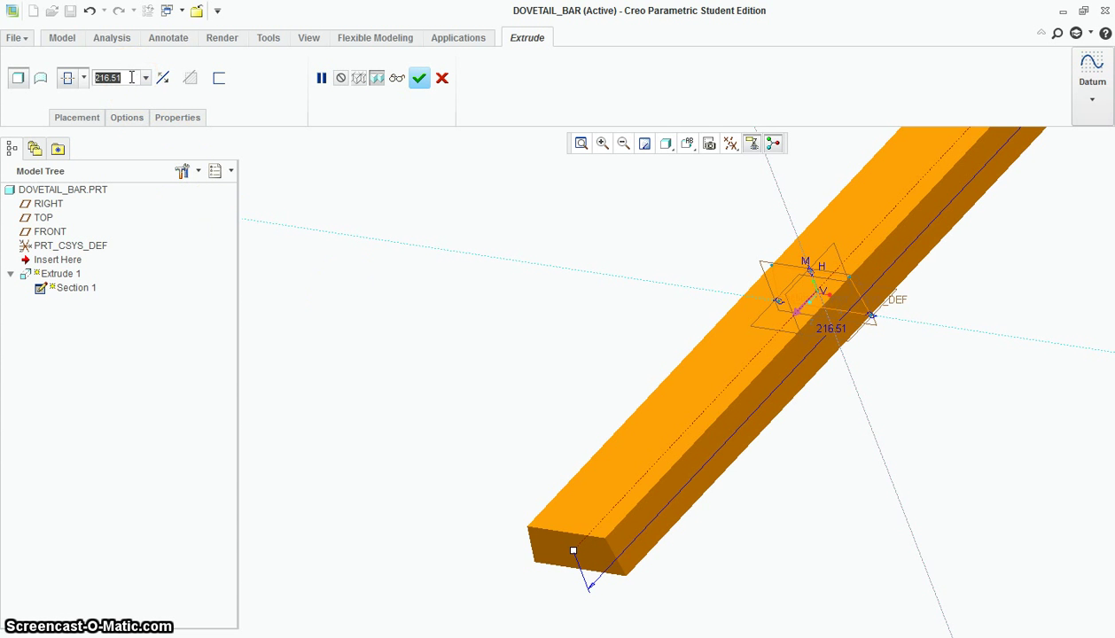
pyautogui.press('Return')
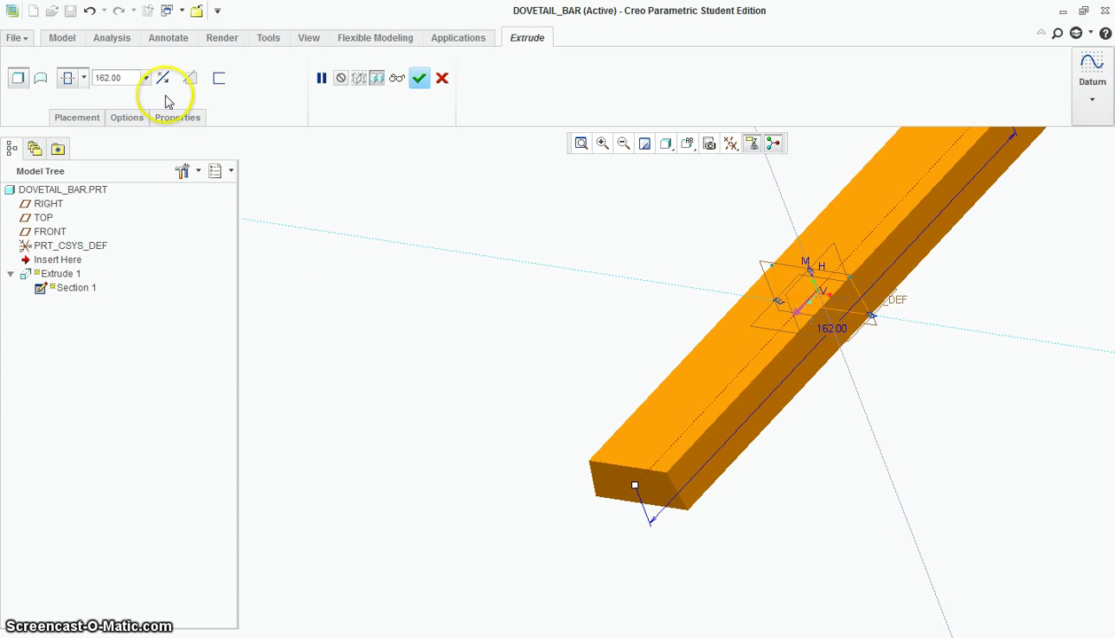
pyautogui.scroll(-2, 578, 334)
pyautogui.scroll(3, 740, 303)
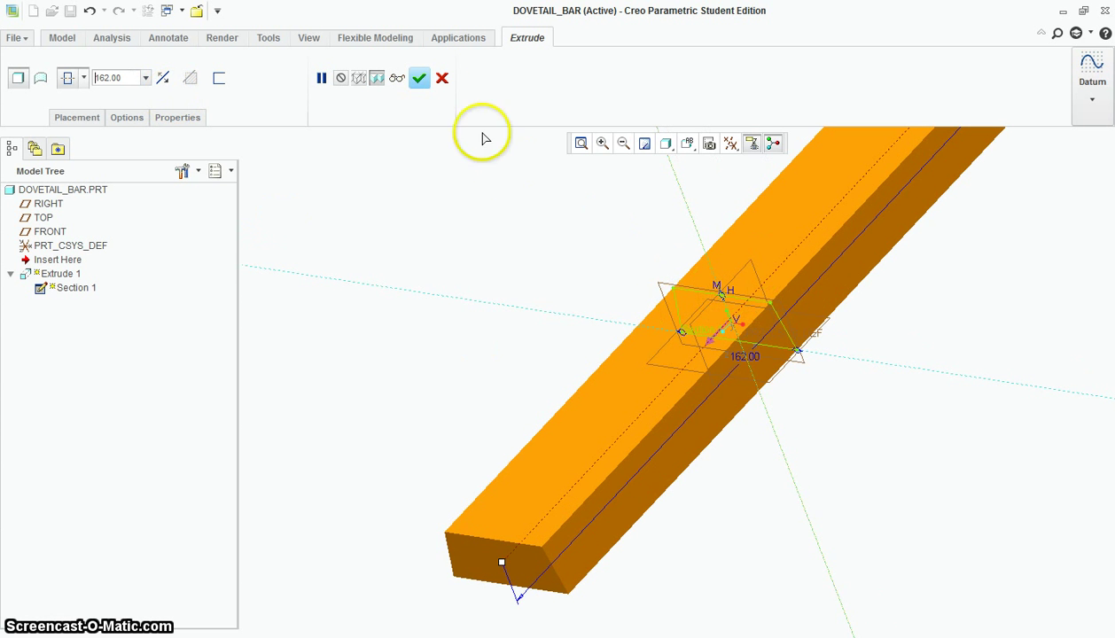
pyautogui.click(419, 78)
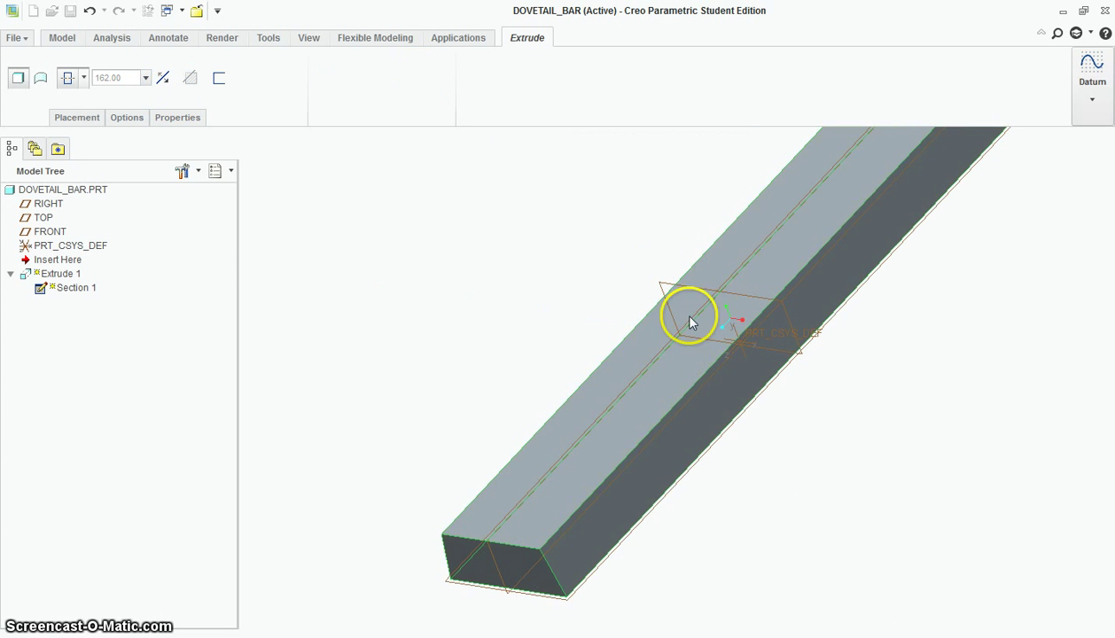
pyautogui.click(842, 478)
pyautogui.scroll(-2, 863, 424)
pyautogui.moveTo(897, 442); pyautogui.dragTo(915, 455, button='middle')
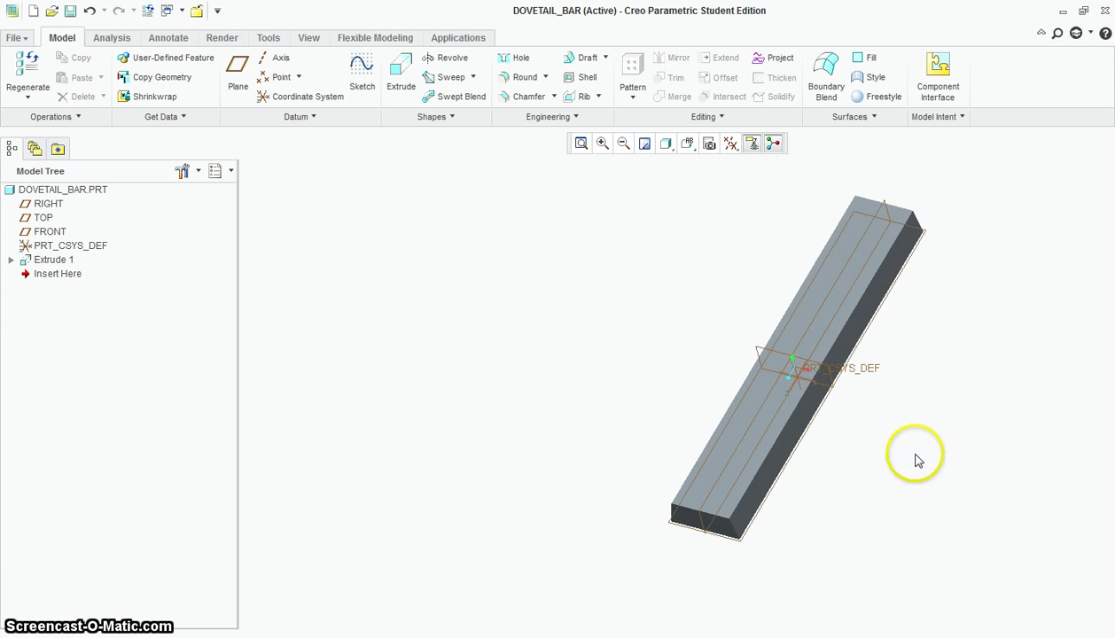
# Step: Check the dovetail bar's hole in the Toy Car PDF, return to Creo Parametric, and start an extrusion sketch on the bar's top face
pyautogui.hotkey('alt', 'Tab')
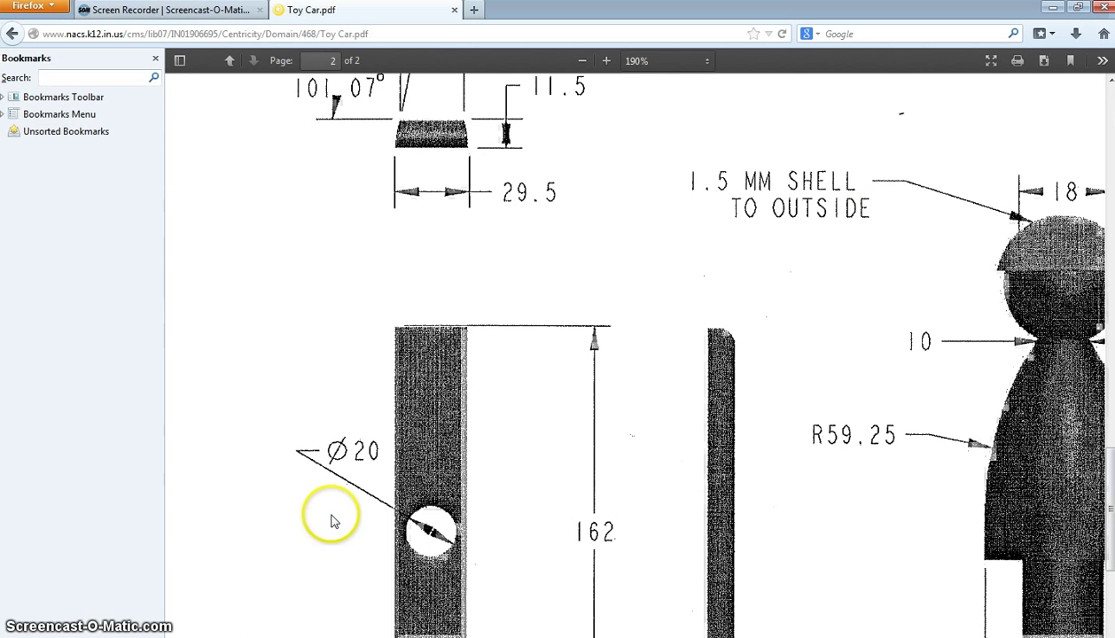
pyautogui.scroll(-2, 619, 351)
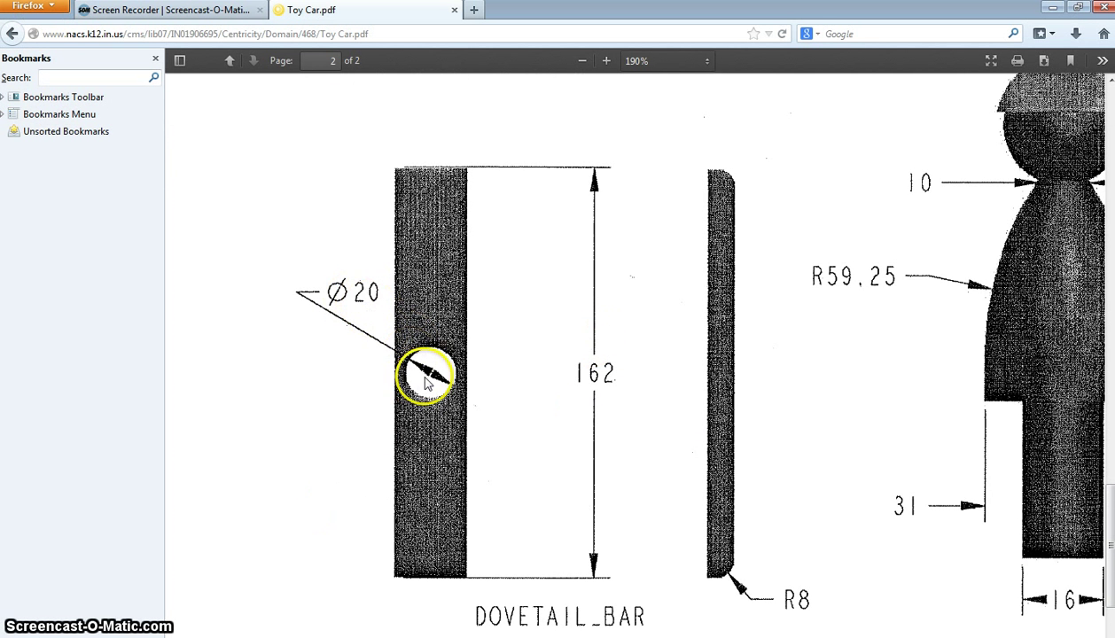
pyautogui.scroll(-1, 716, 513)
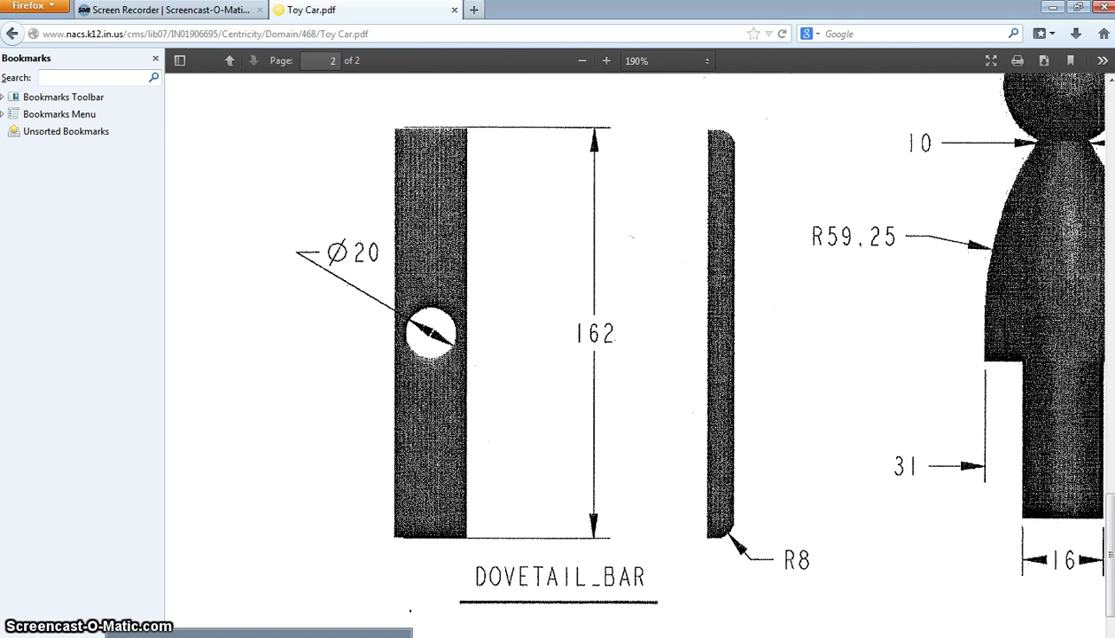
pyautogui.click(305, 635)
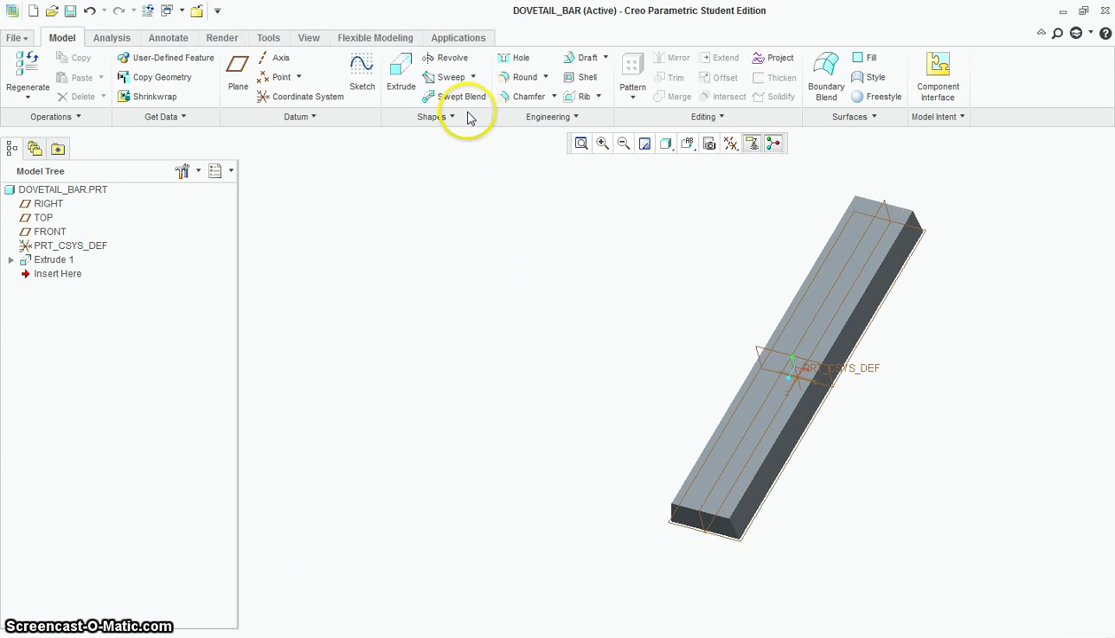
pyautogui.click(401, 62)
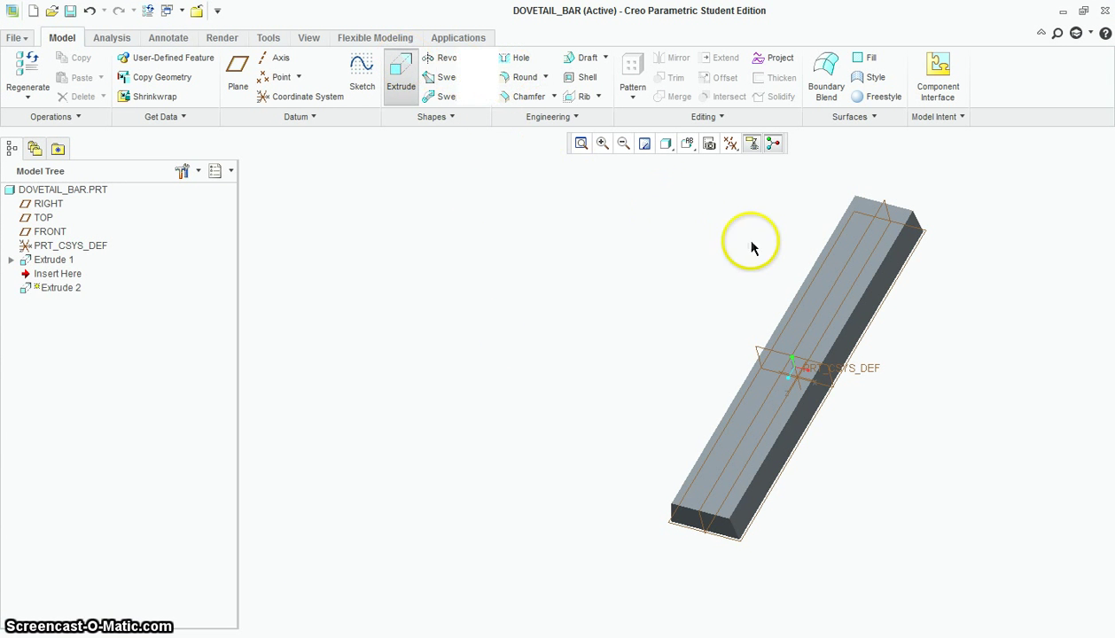
pyautogui.click(817, 304)
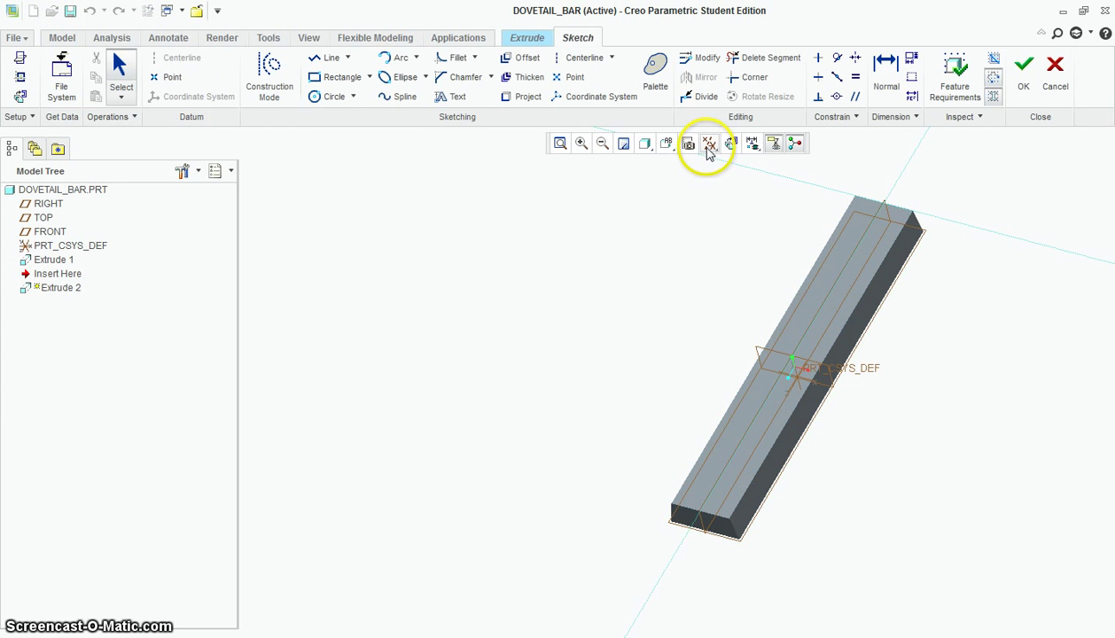
pyautogui.click(731, 144)
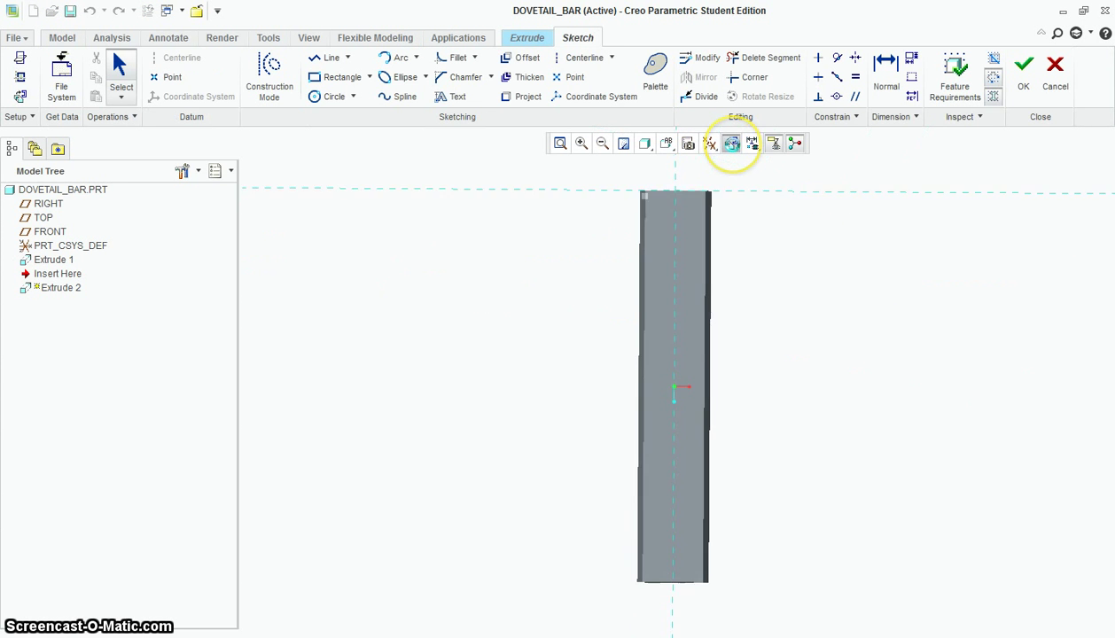
# Step: Add the FRONT datum plane as a reference for the hole sketch
pyautogui.scroll(-2, 690, 383)
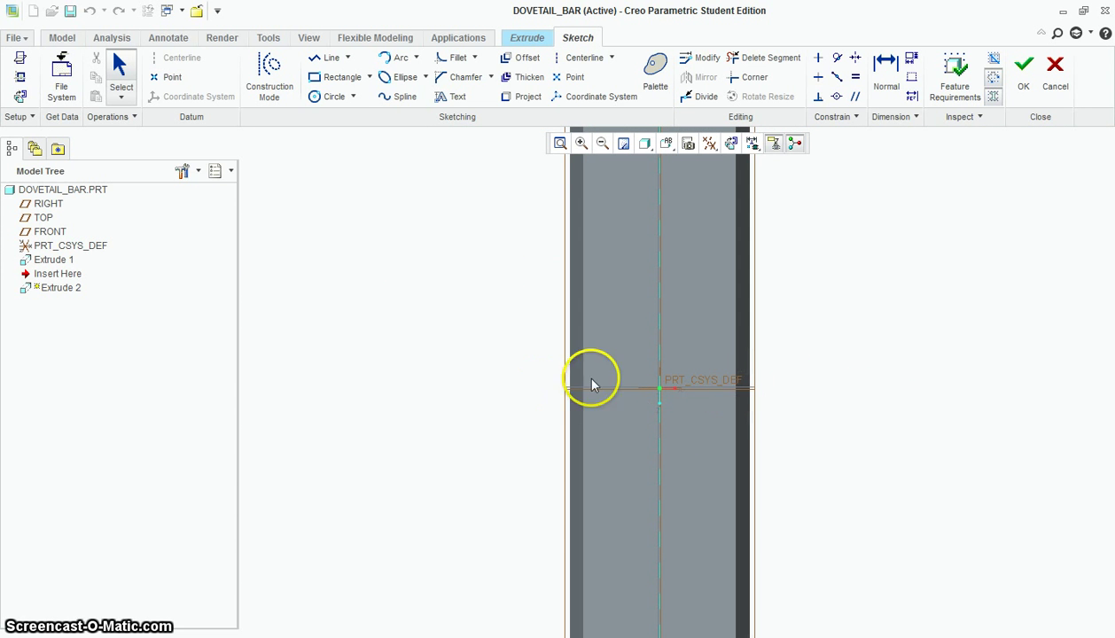
pyautogui.rightClick(823, 379)
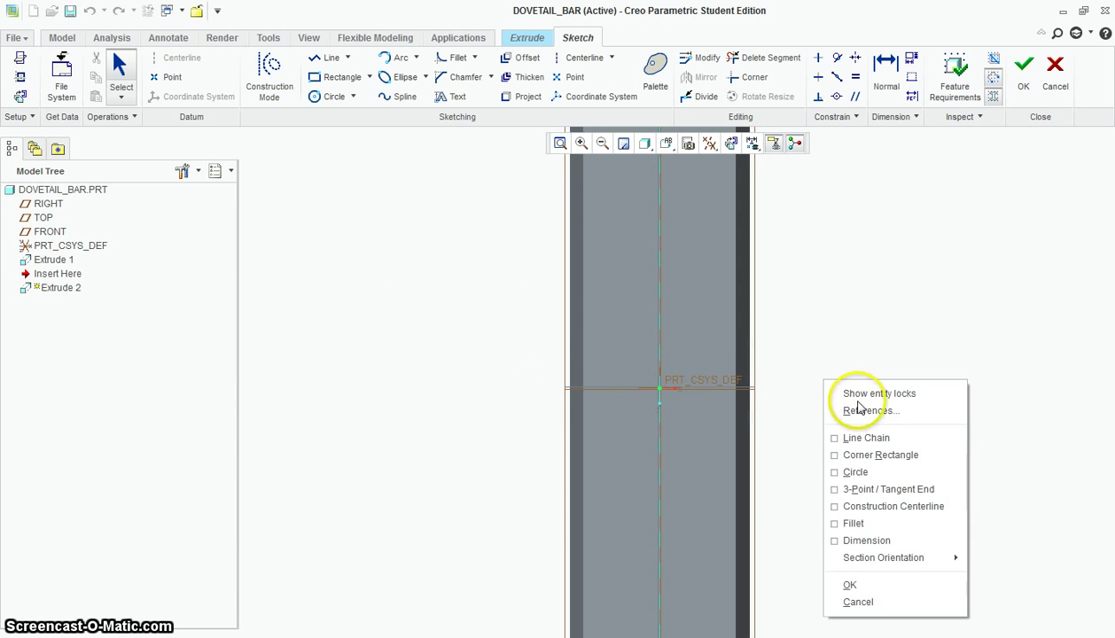
pyautogui.click(864, 412)
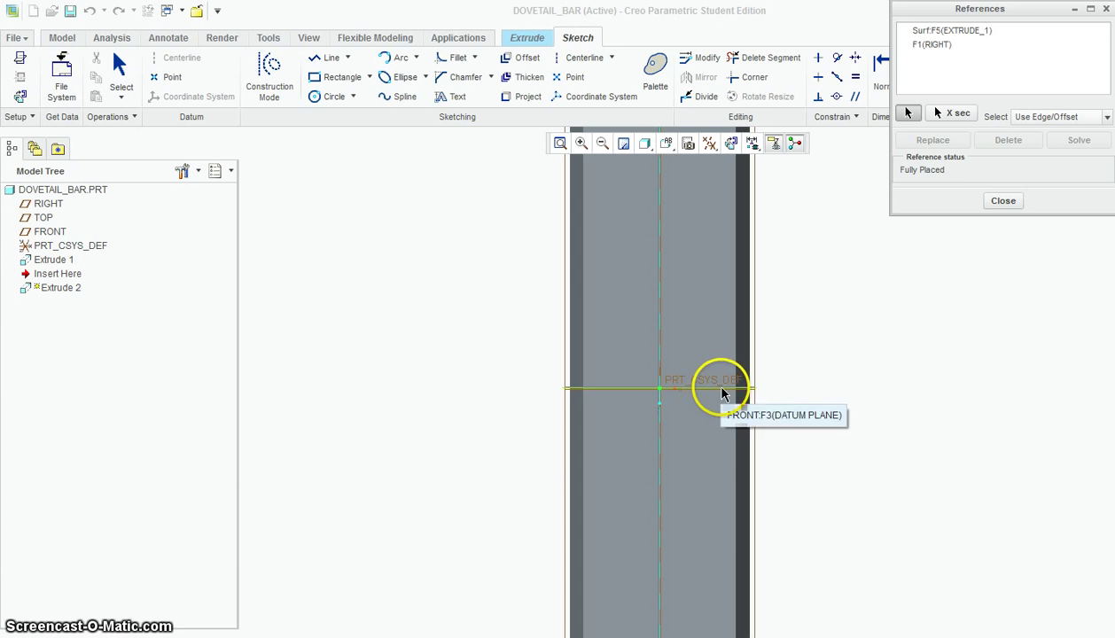
pyautogui.click(724, 390)
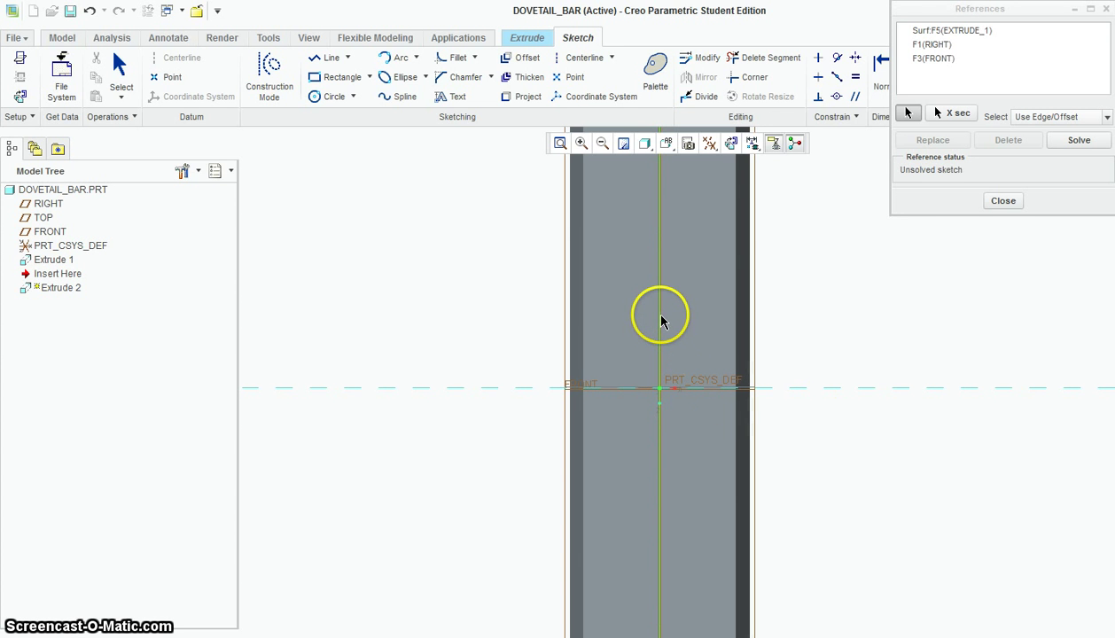
pyautogui.click(1003, 200)
# Step: Draw a circle about 13.5 in diameter, centered where the RIGHT and FRONT references intersect
pyautogui.click(333, 96)
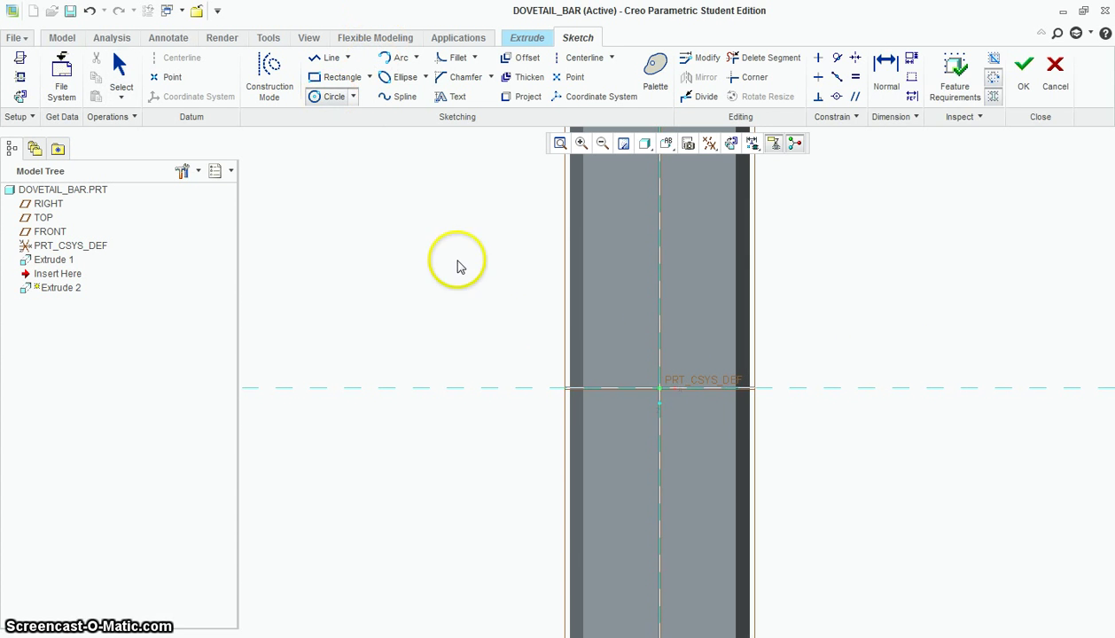
pyautogui.click(659, 387)
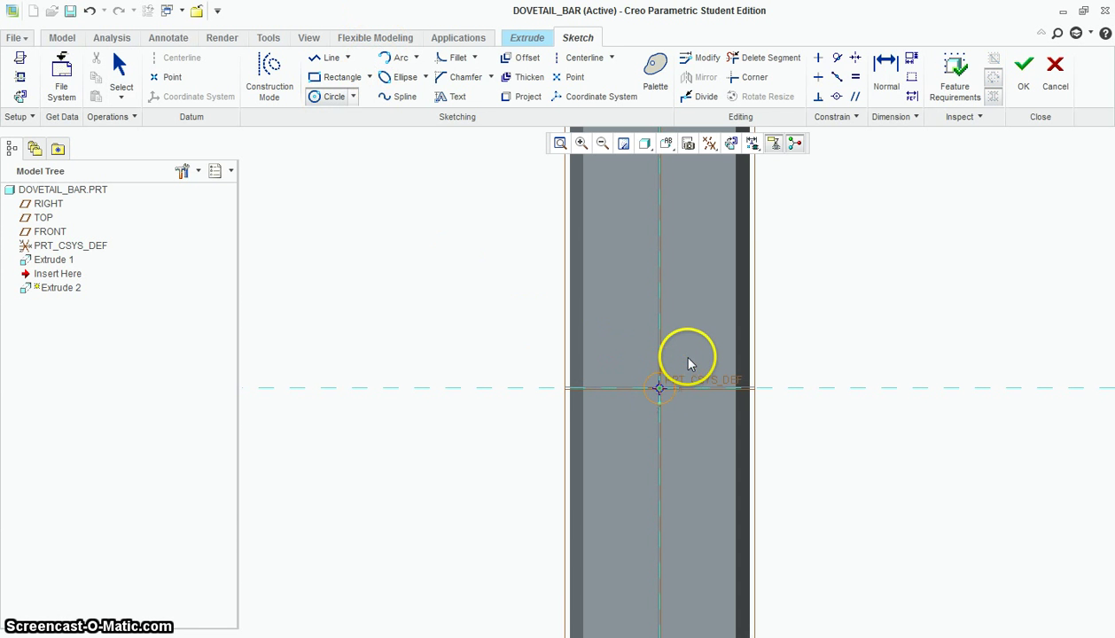
pyautogui.click(687, 375)
pyautogui.middleClick(620, 388)
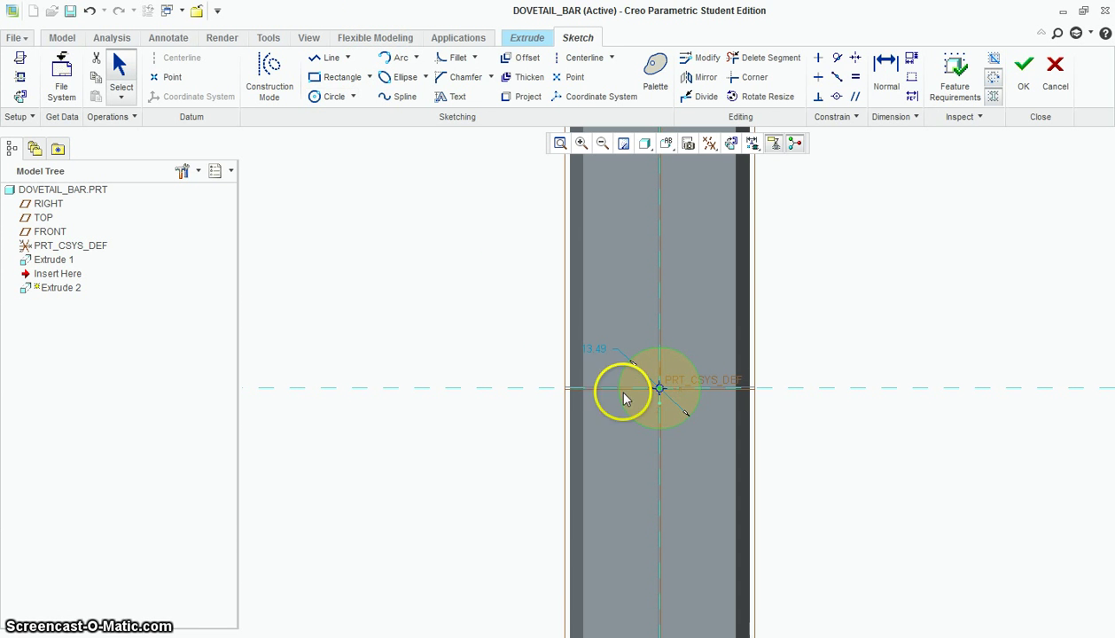
# Step: Set the circle's diameter to 20 and accept the hole sketch
pyautogui.click(597, 353)
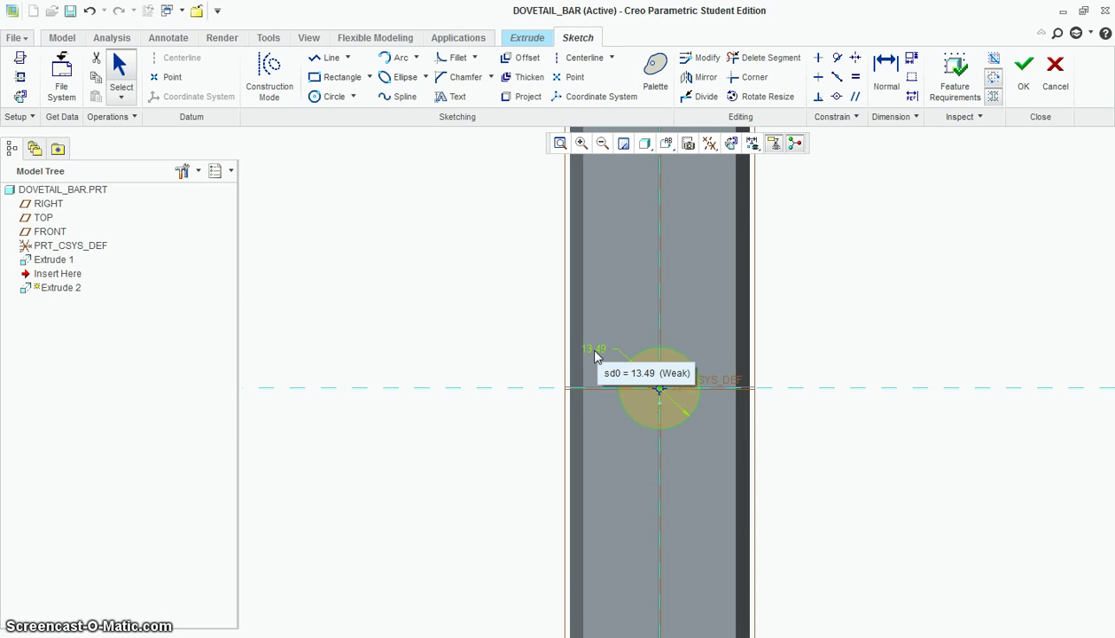
pyautogui.doubleClick(595, 354)
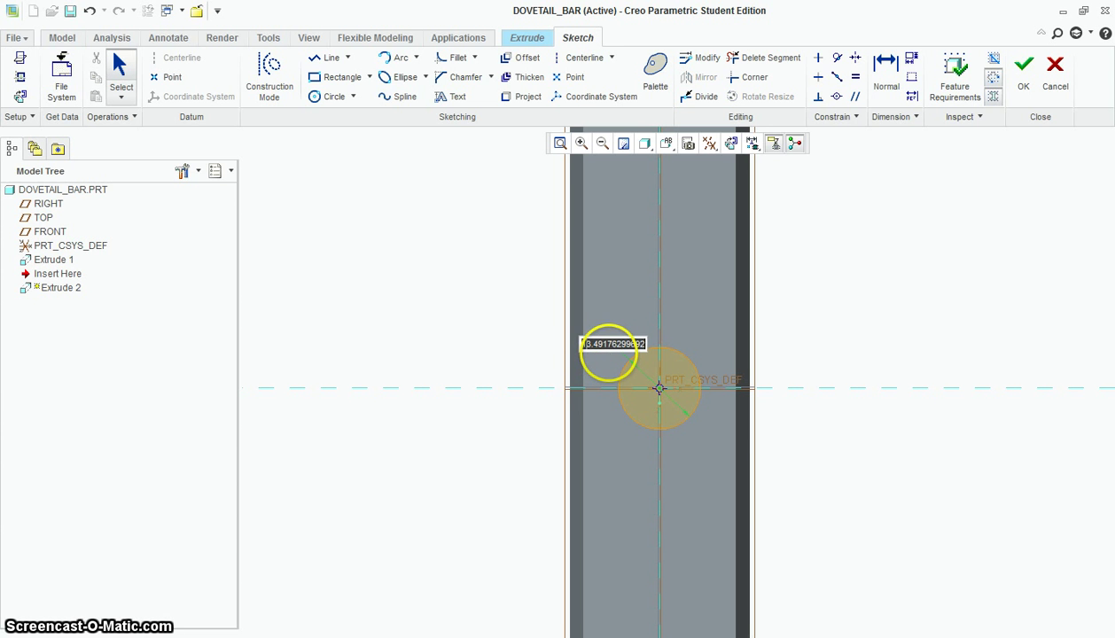
pyautogui.write('20')
pyautogui.press('Return')
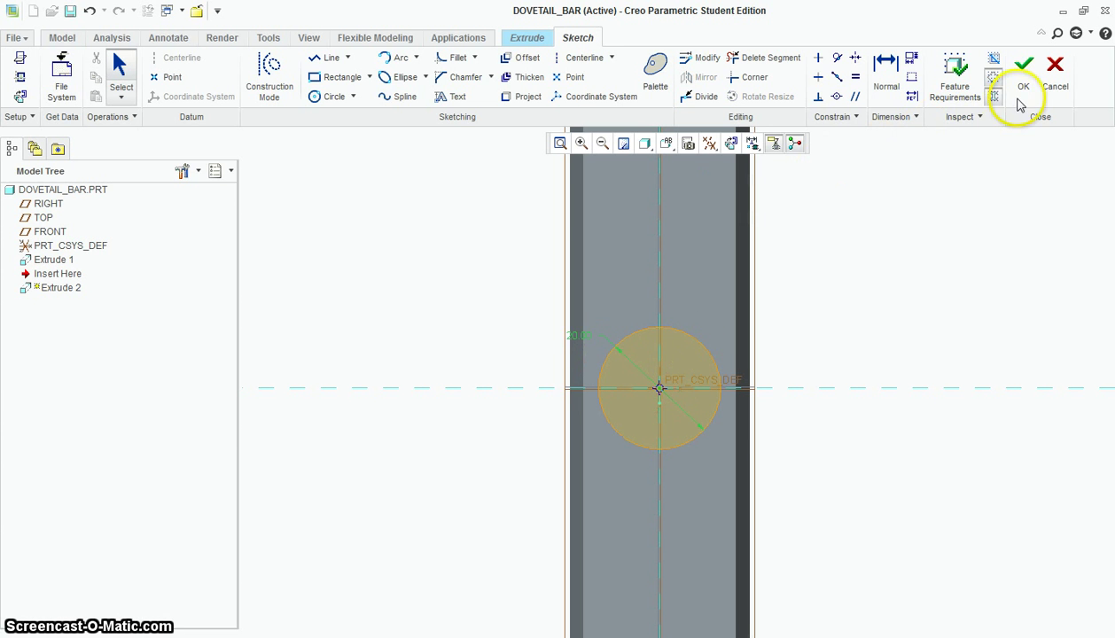
pyautogui.click(1021, 81)
pyautogui.moveTo(851, 428); pyautogui.dragTo(742, 270, button='middle')
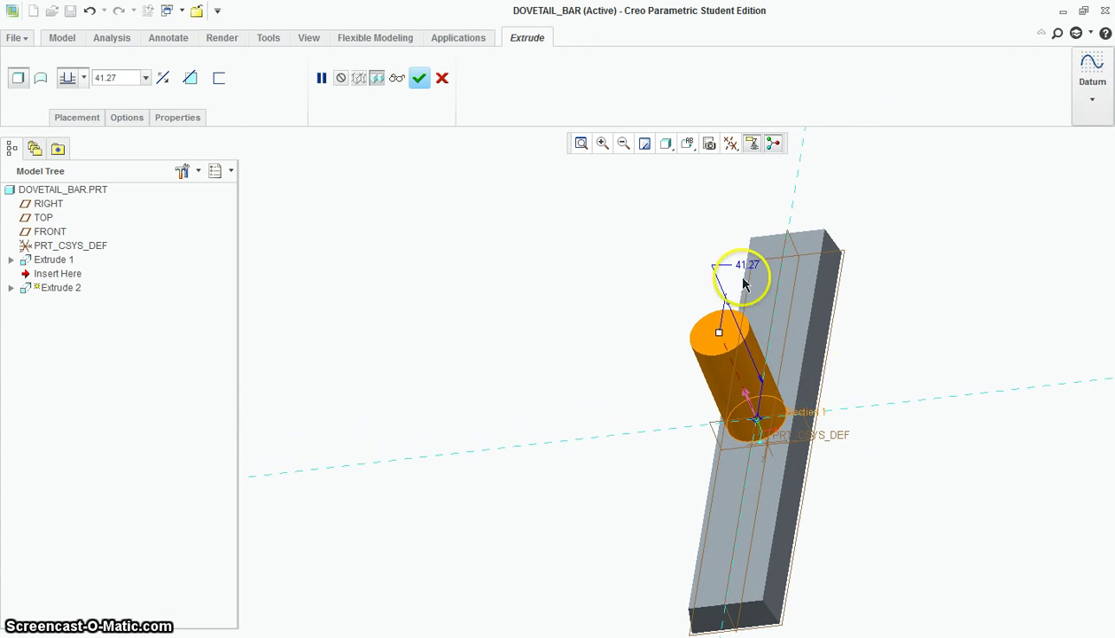
# Step: Reverse the circle's extrusion into the bar and remove material to cut the hole at a depth of 41.27
pyautogui.click(164, 80)
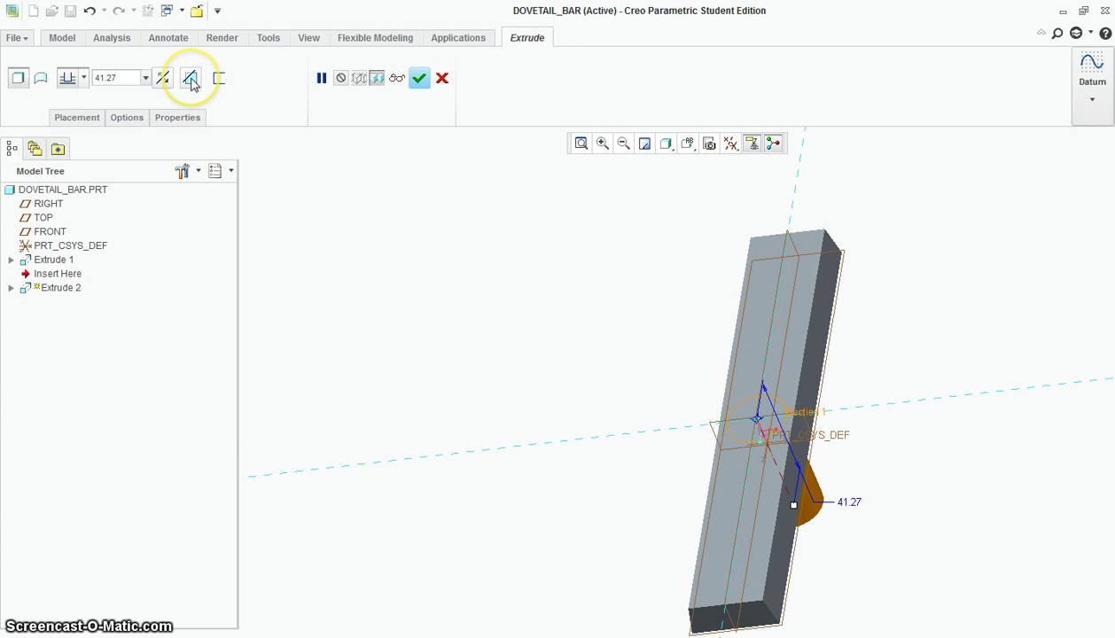
pyautogui.click(190, 79)
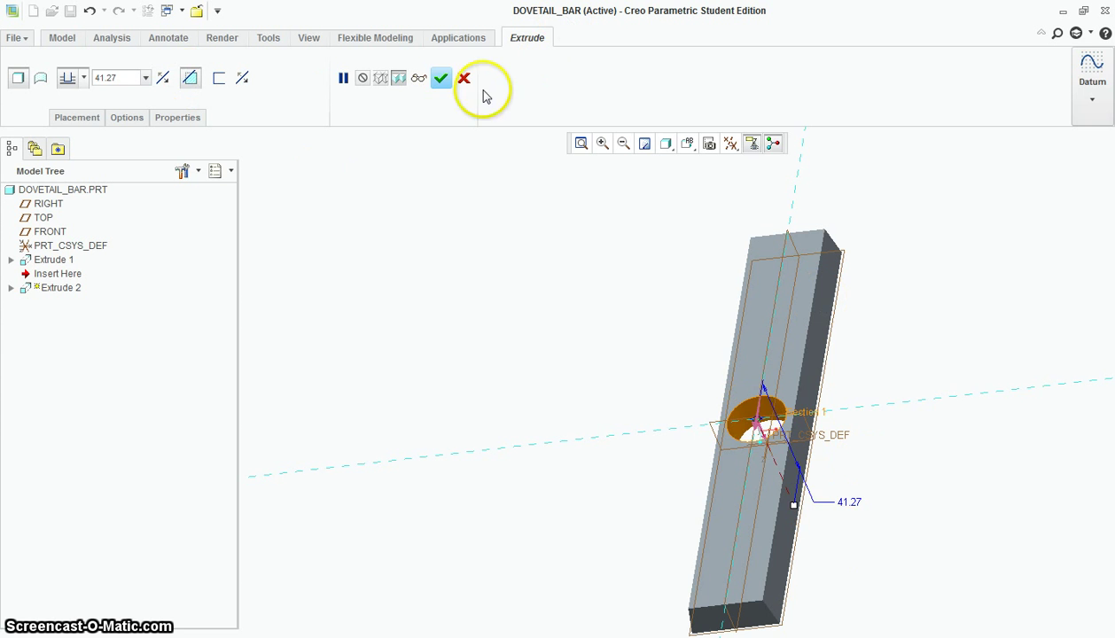
pyautogui.click(441, 78)
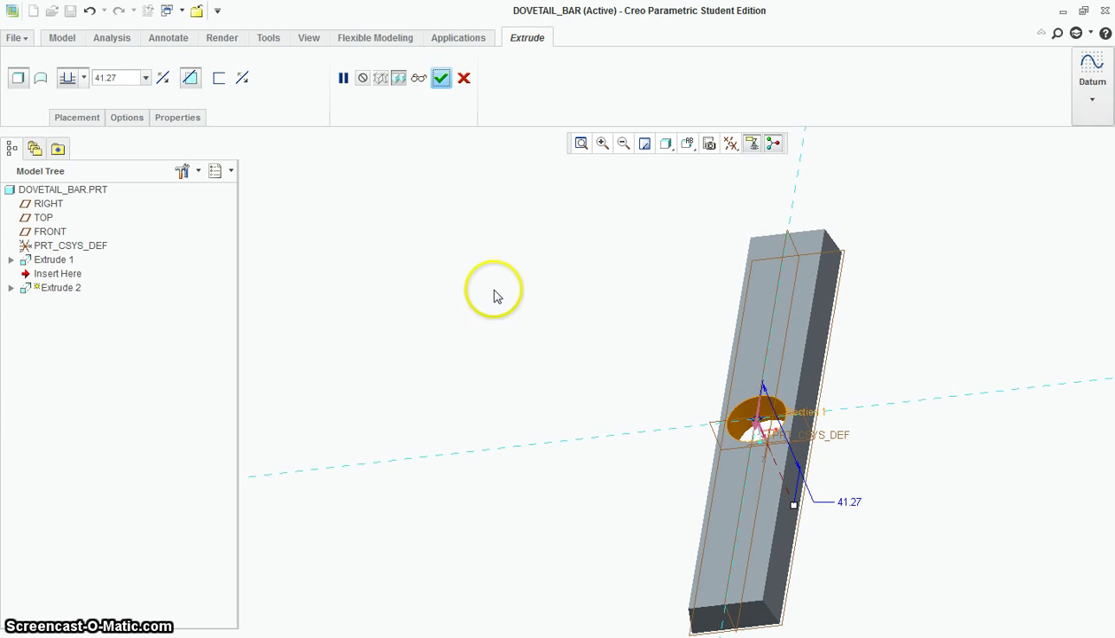
pyautogui.click(517, 247)
pyautogui.scroll(2, 516, 245)
pyautogui.scroll(-2, 643, 360)
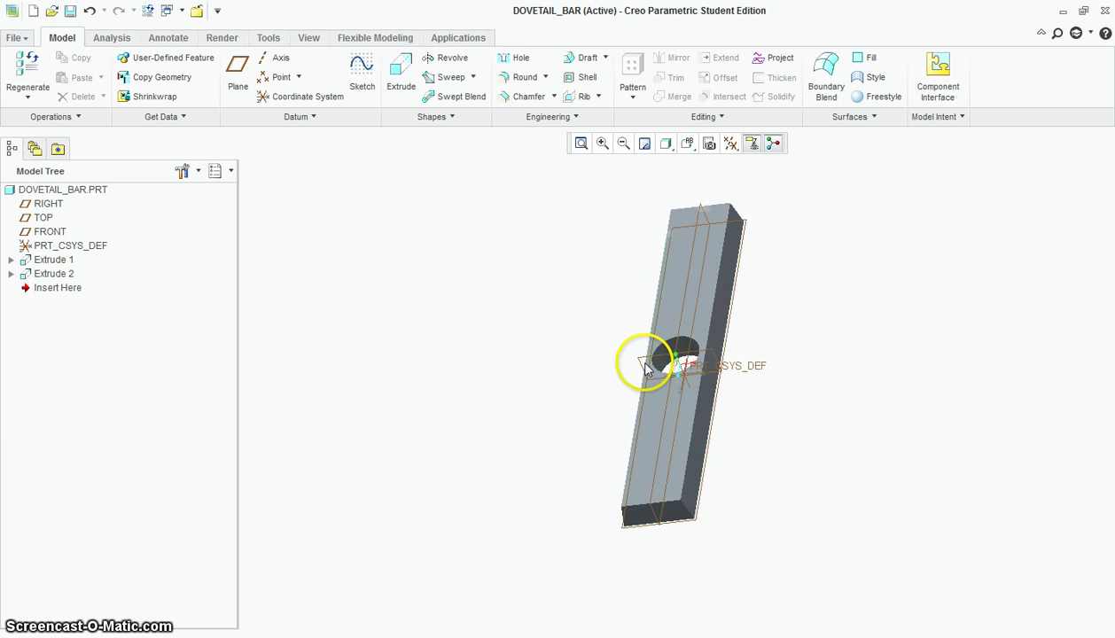
pyautogui.click(706, 337)
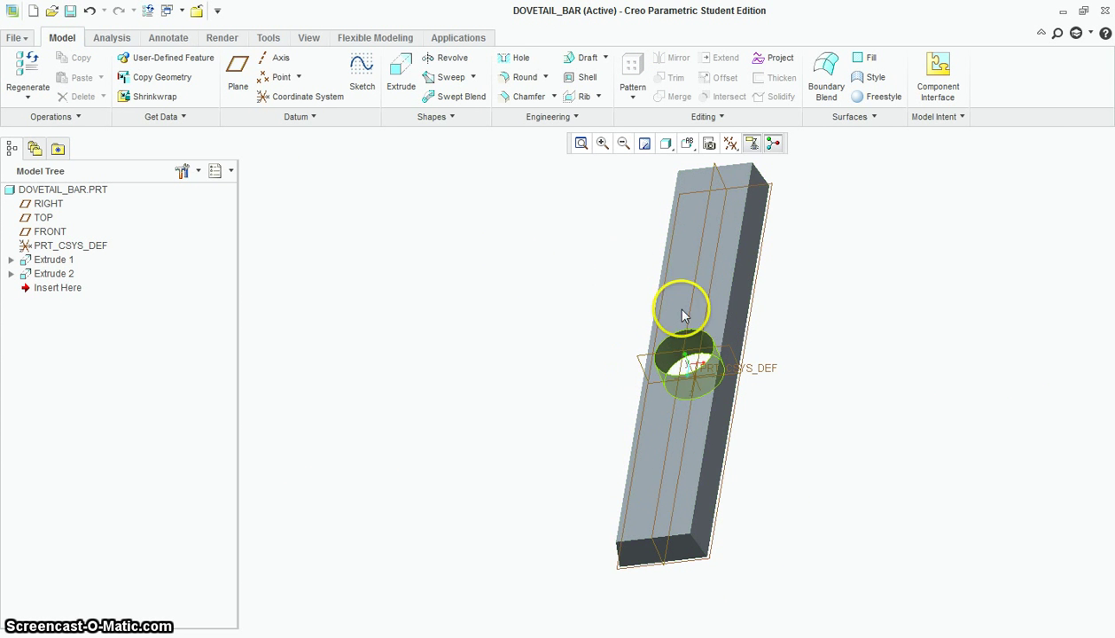
# Step: Start a Round with radius 8 on the short end edge of the bar's narrower face
pyautogui.click(524, 80)
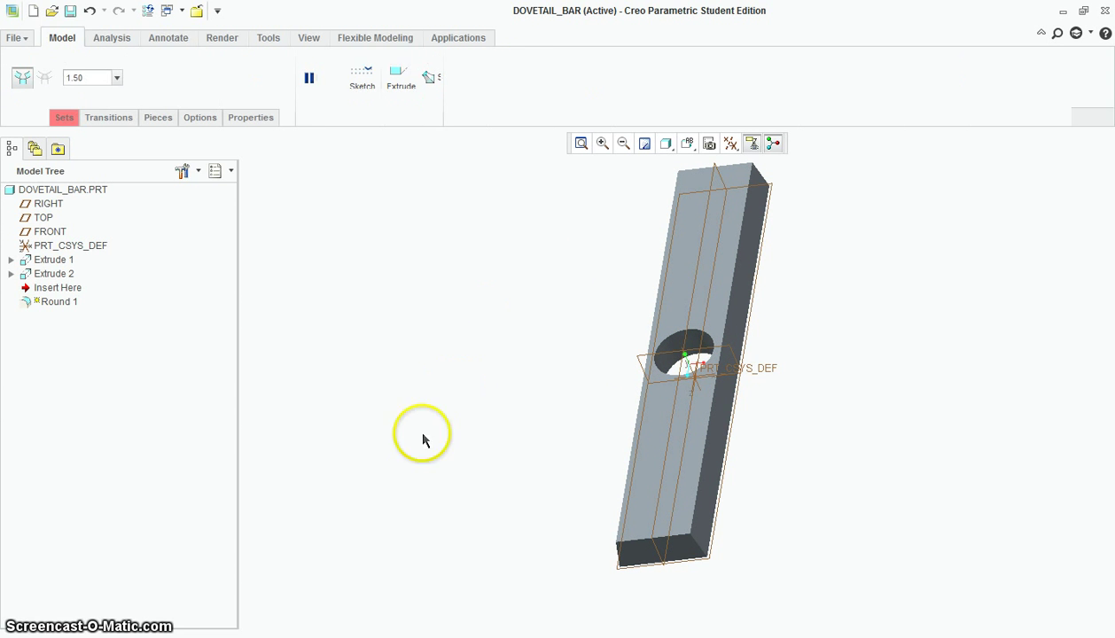
pyautogui.doubleClick(90, 77)
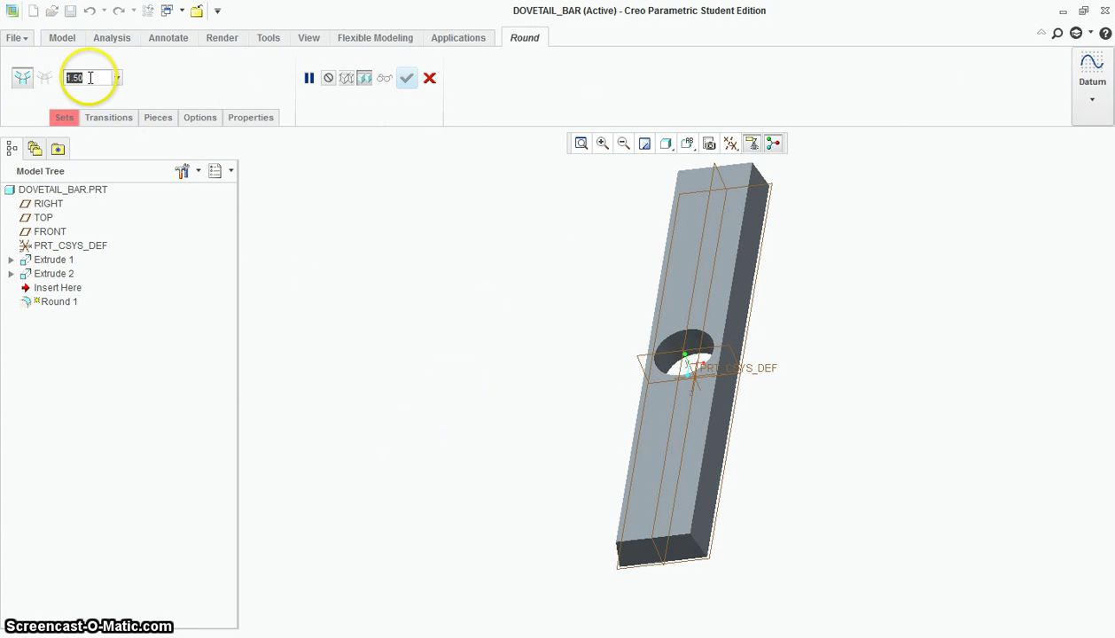
pyautogui.write('8.00')
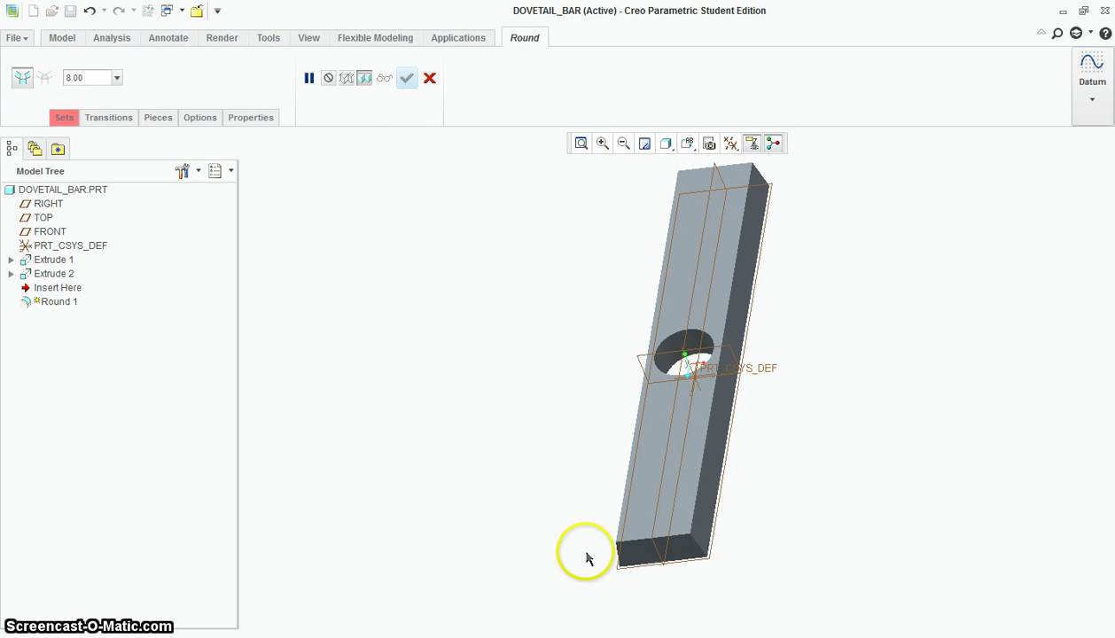
pyautogui.scroll(3, 682, 563)
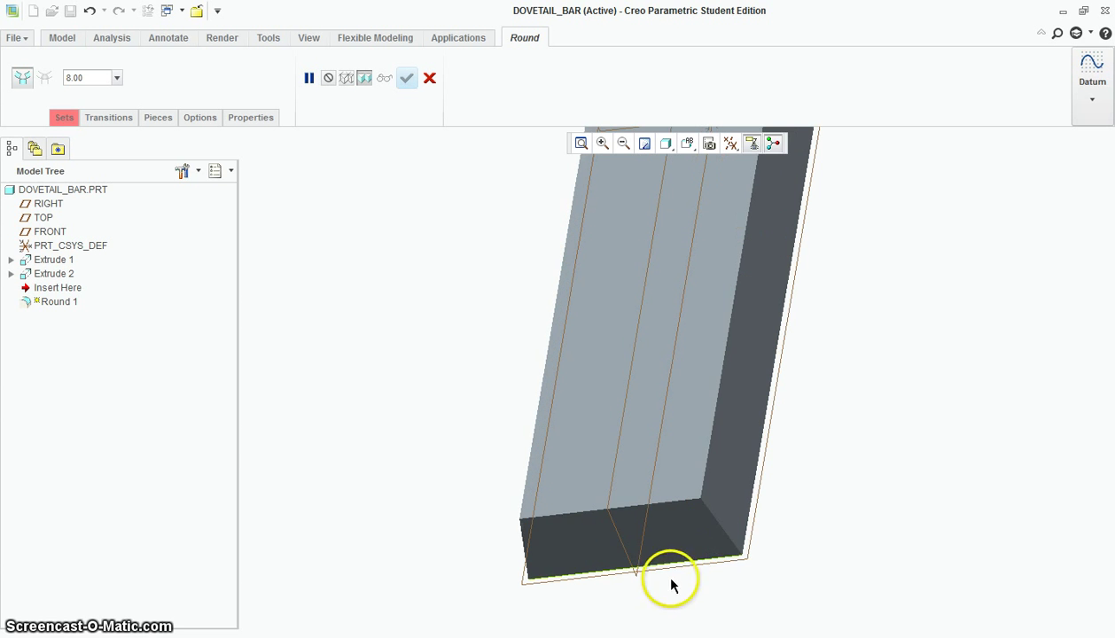
pyautogui.click(562, 513)
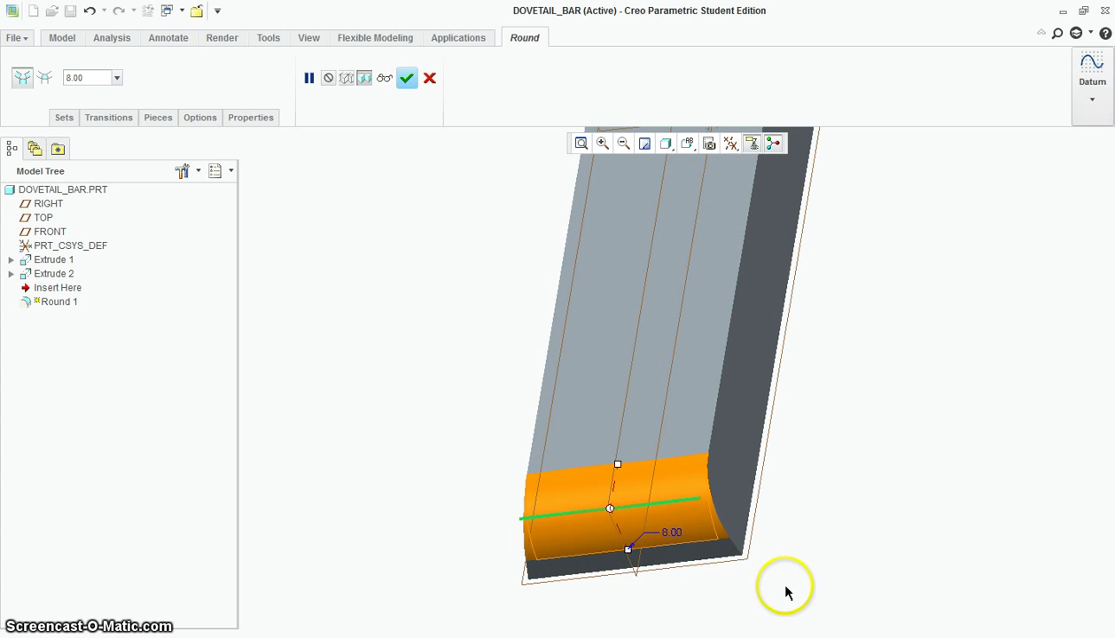
# Step: Add the matching short edge at the bar's opposite end to the round and accept the feature
pyautogui.scroll(-5, 786, 592)
pyautogui.moveTo(786, 592); pyautogui.dragTo(788, 468, button='middle')
pyautogui.scroll(5, 789, 467)
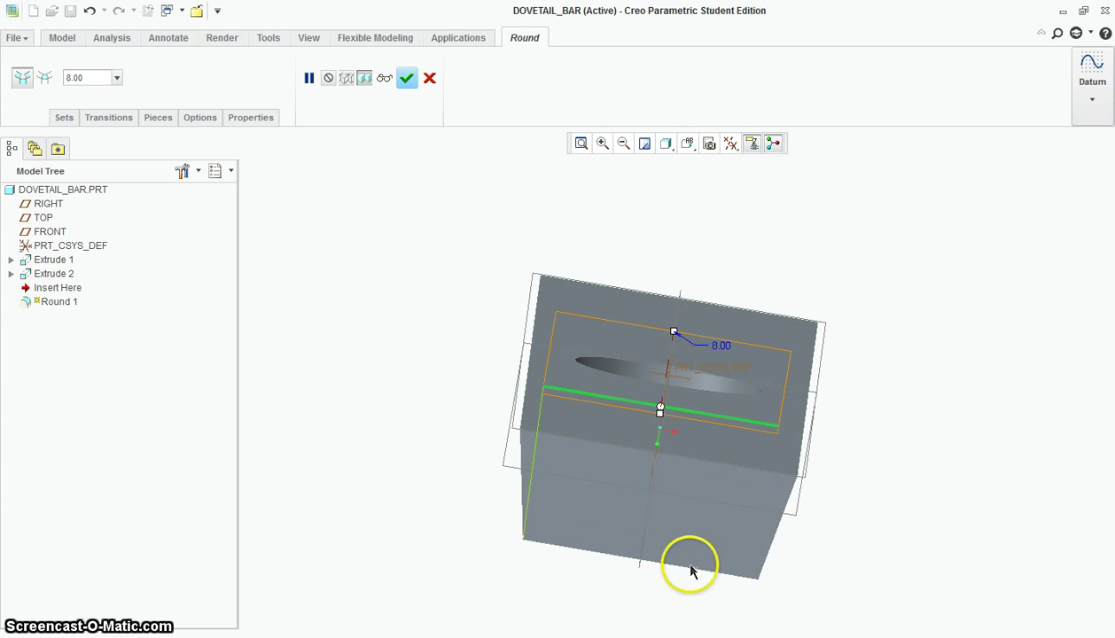
pyautogui.click(618, 558)
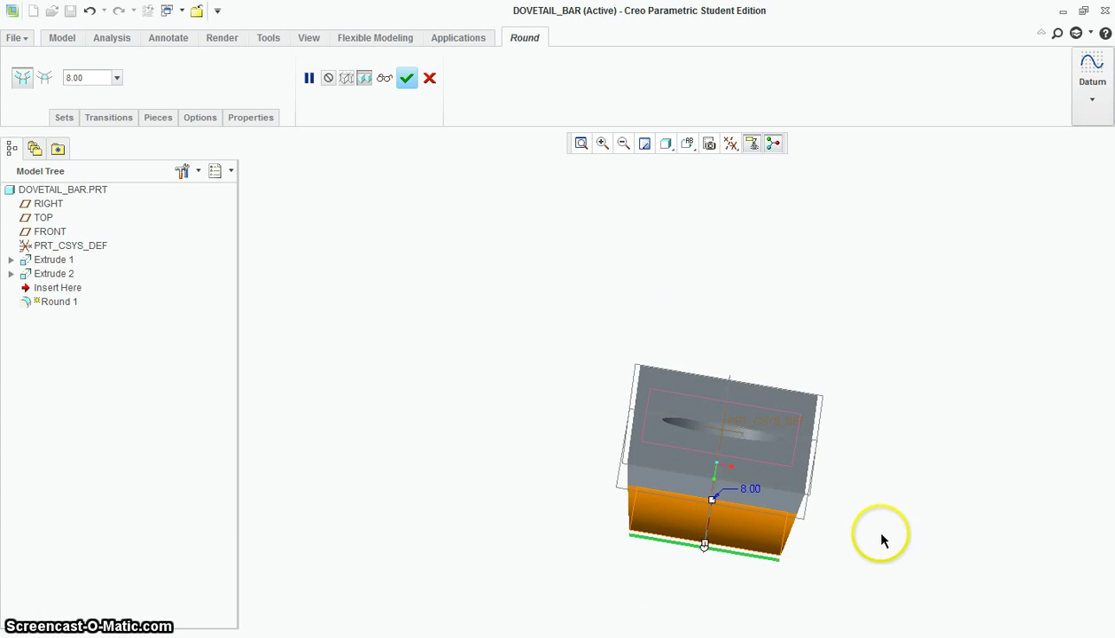
pyautogui.moveTo(881, 534); pyautogui.dragTo(849, 535, button='middle')
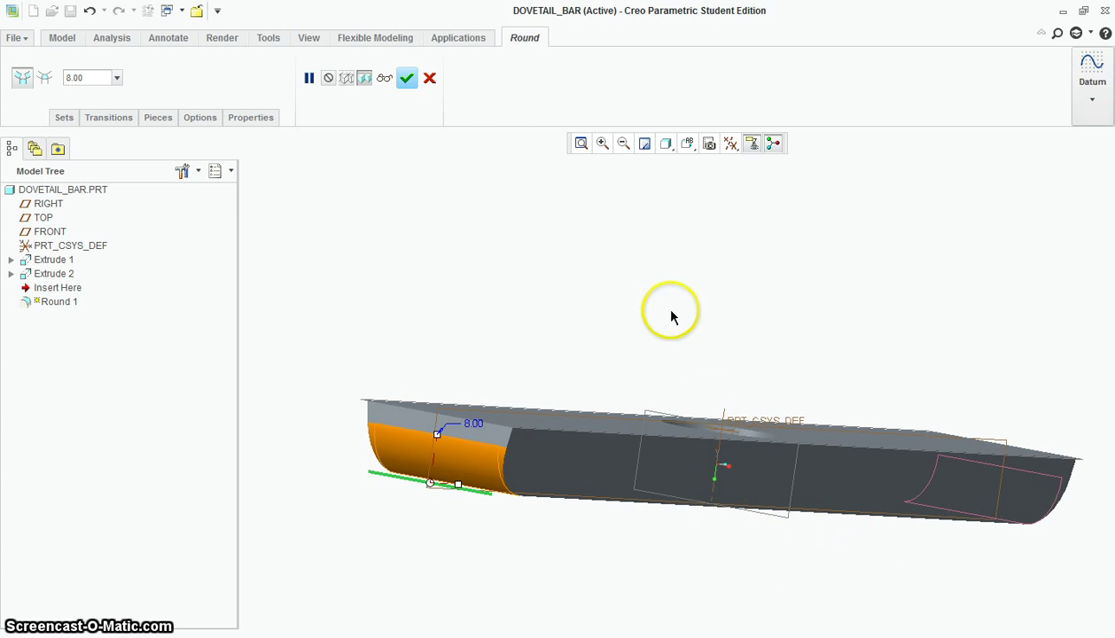
pyautogui.click(407, 78)
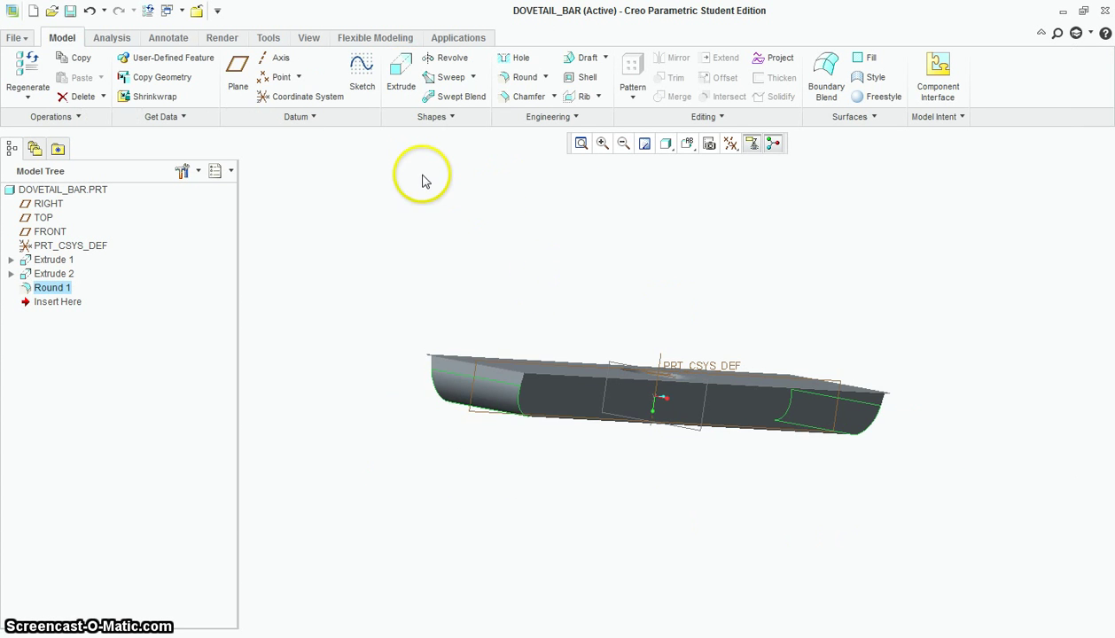
# Step: Apply the yellow appearance from My Appearances to the whole dovetail bar
pyautogui.hotkey('ctrl', 'd')
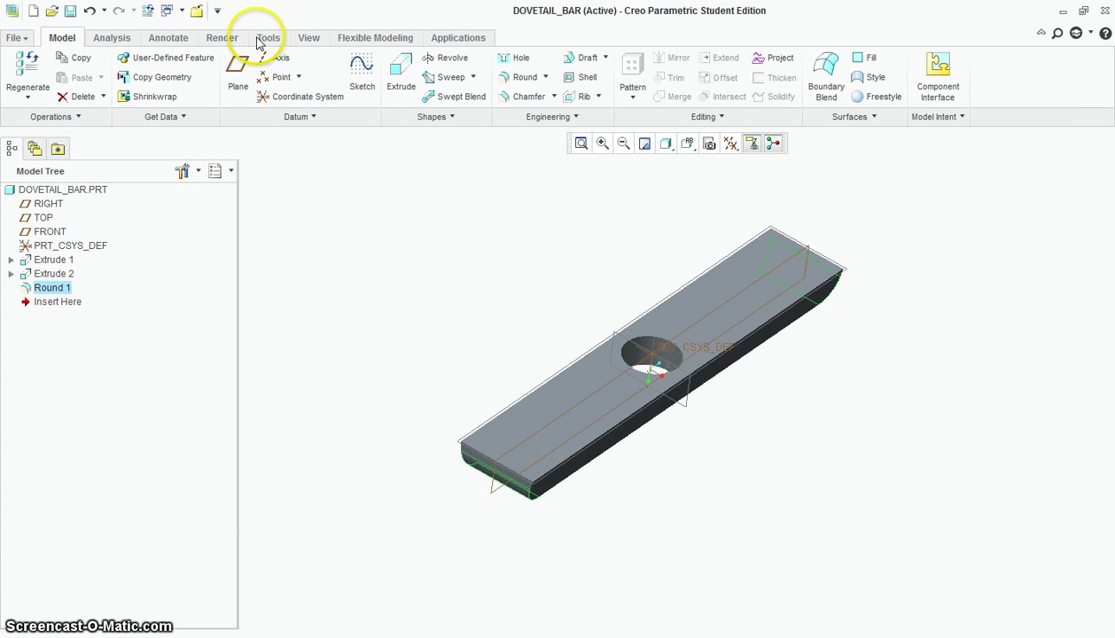
pyautogui.click(309, 38)
pyautogui.click(392, 99)
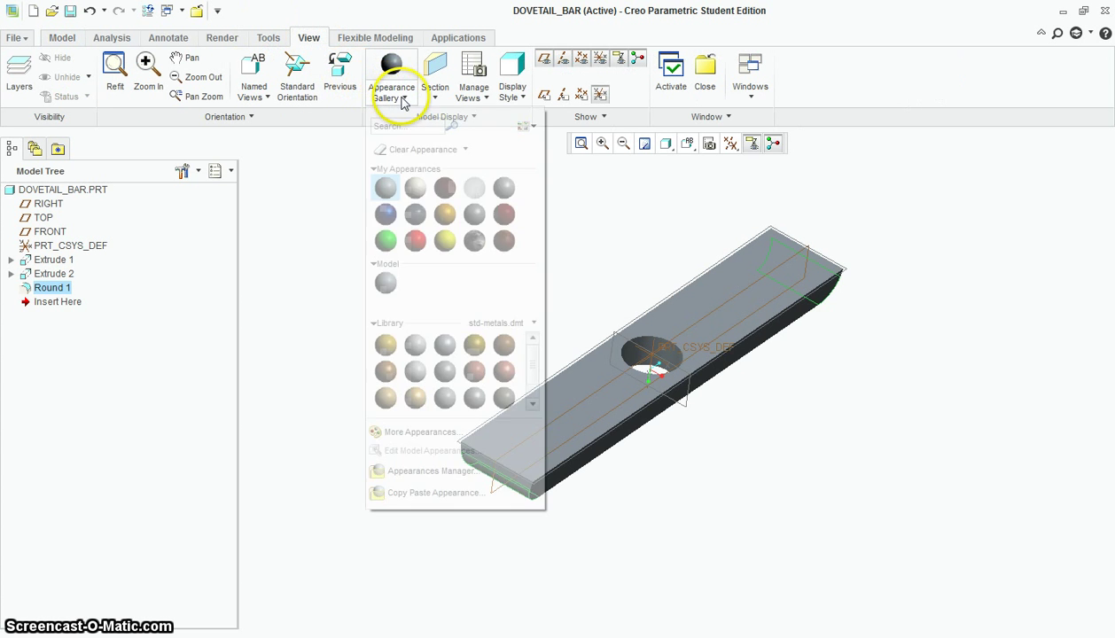
pyautogui.click(452, 241)
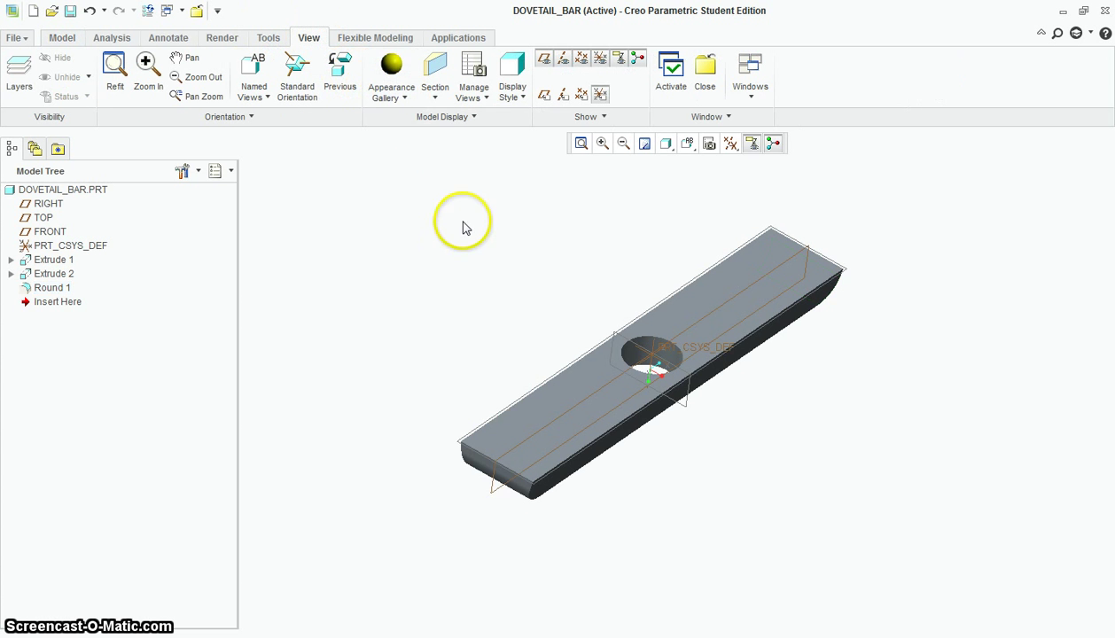
pyautogui.click(797, 244)
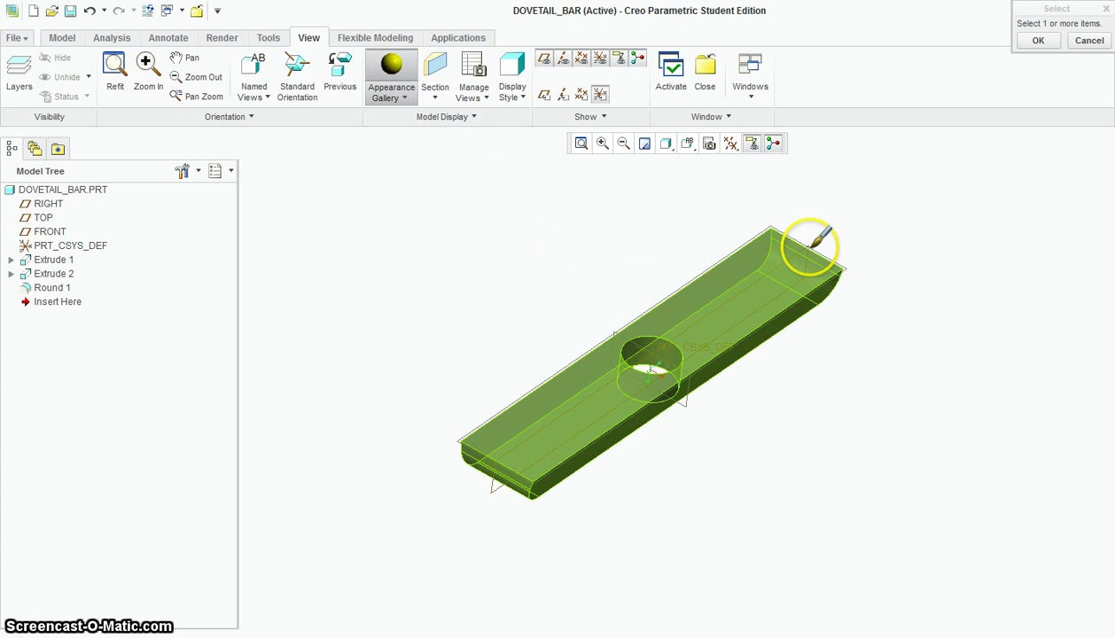
pyautogui.click(1039, 39)
pyautogui.moveTo(853, 406); pyautogui.dragTo(797, 417, button='middle')
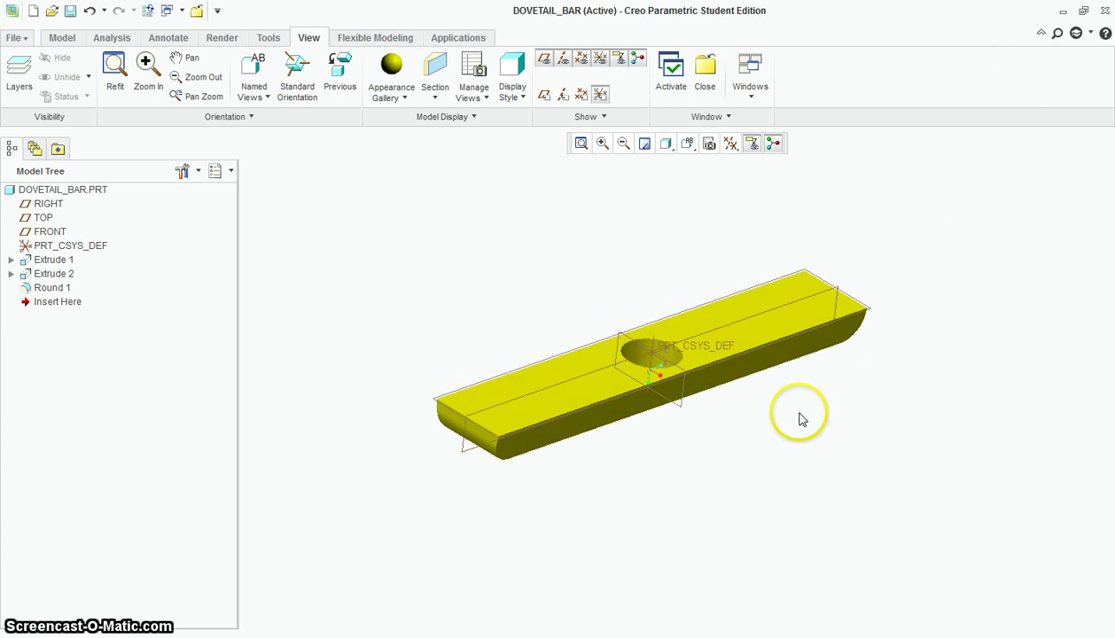
# Step: Save the DOVETAIL_BAR.PRT part in the Car folder
pyautogui.click(16, 38)
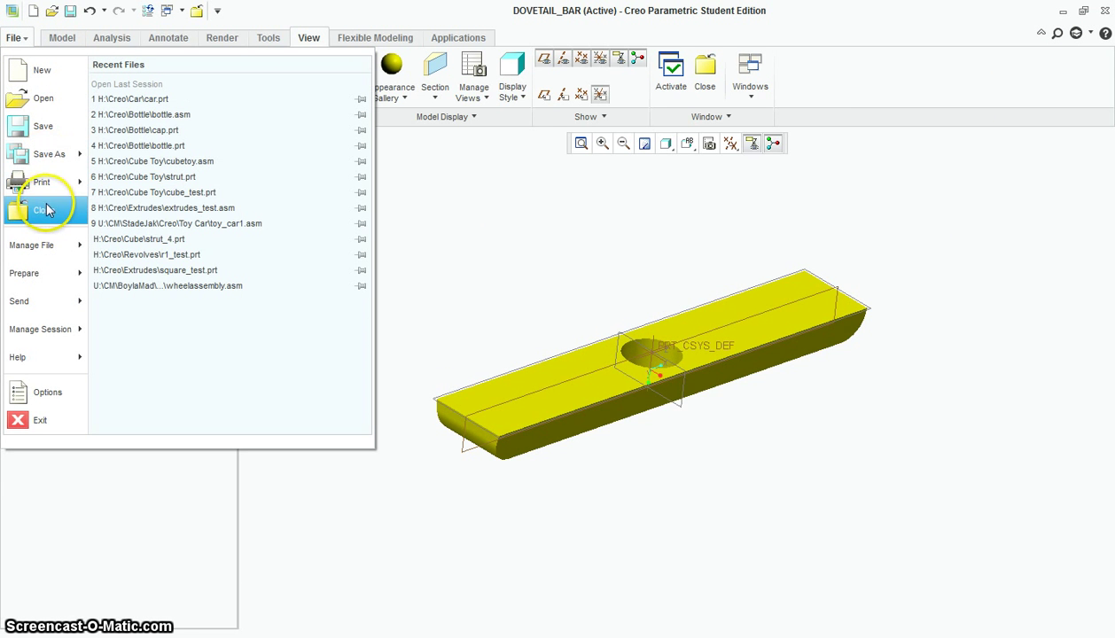
pyautogui.click(43, 126)
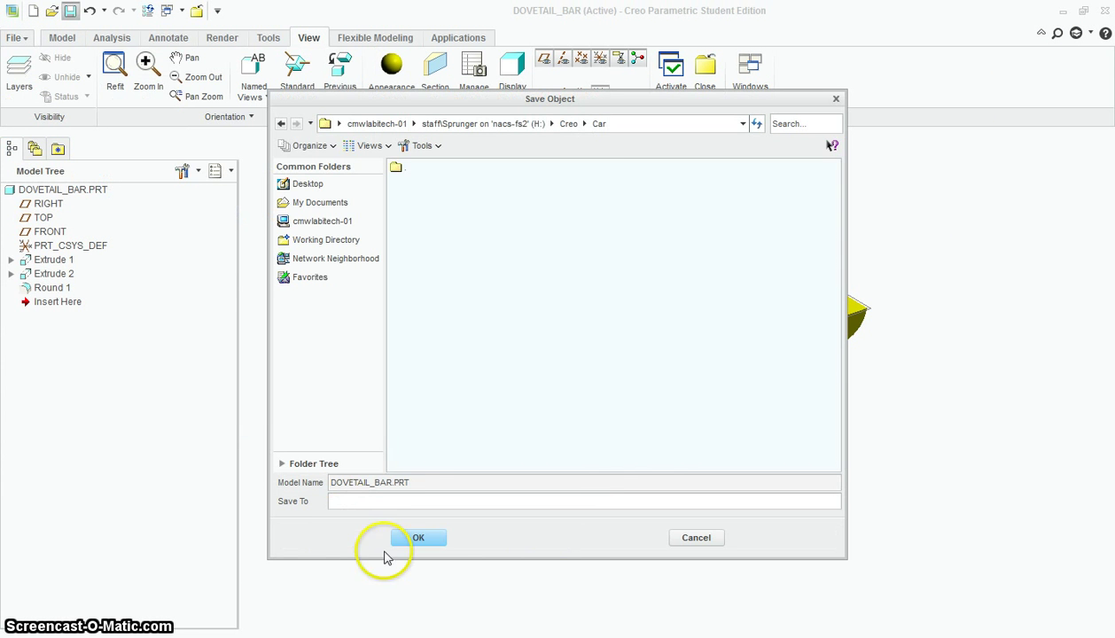
pyautogui.click(416, 536)
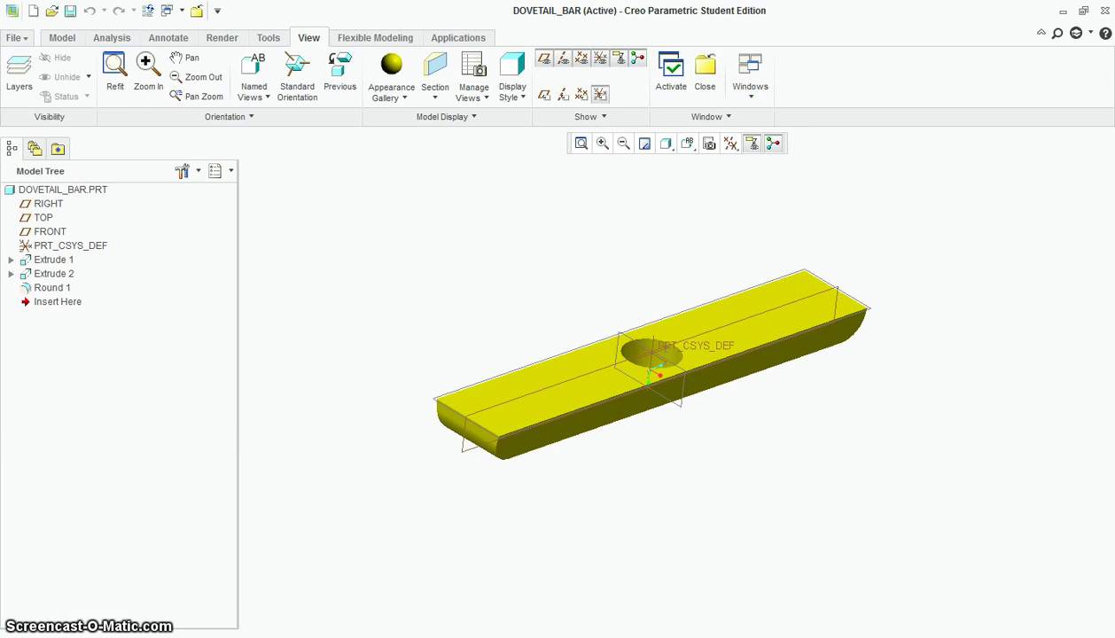